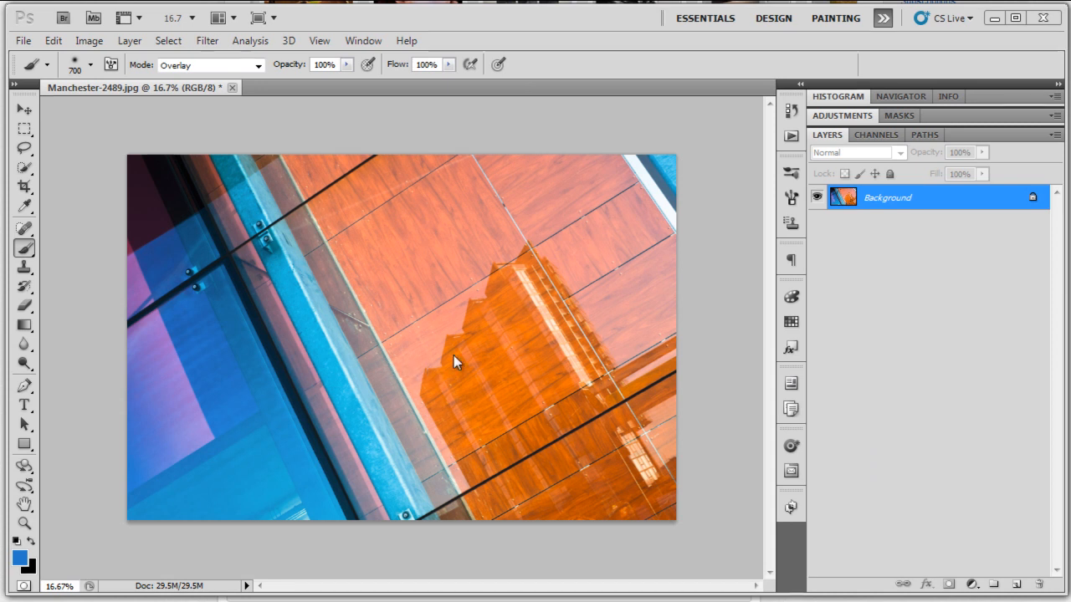
# - Examine the Red, Green and Blue channels one by one to compare their contrast
pyautogui.click(876, 133)
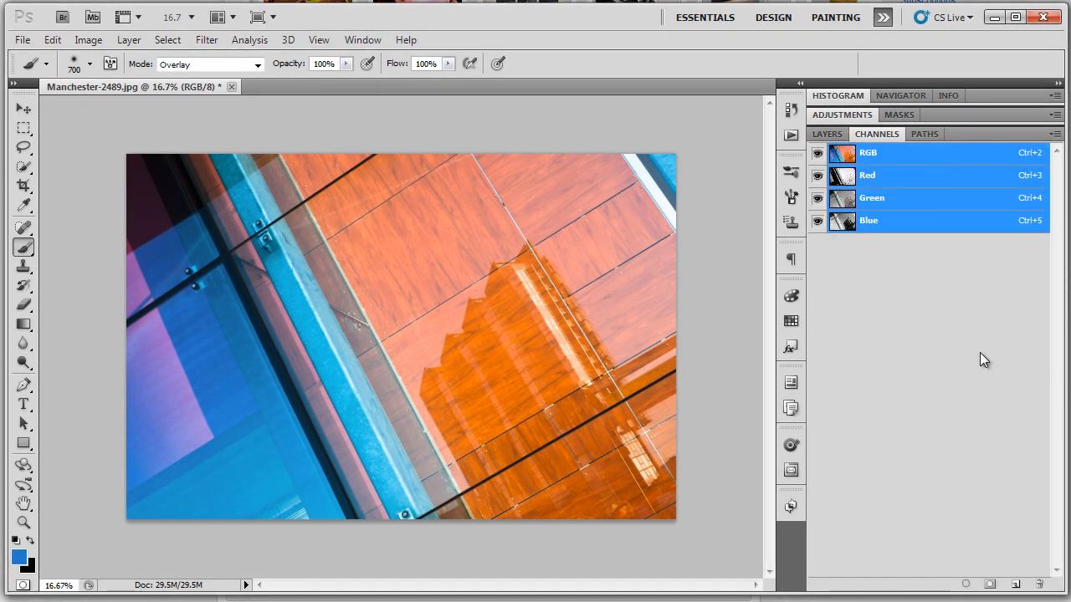
pyautogui.click(908, 179)
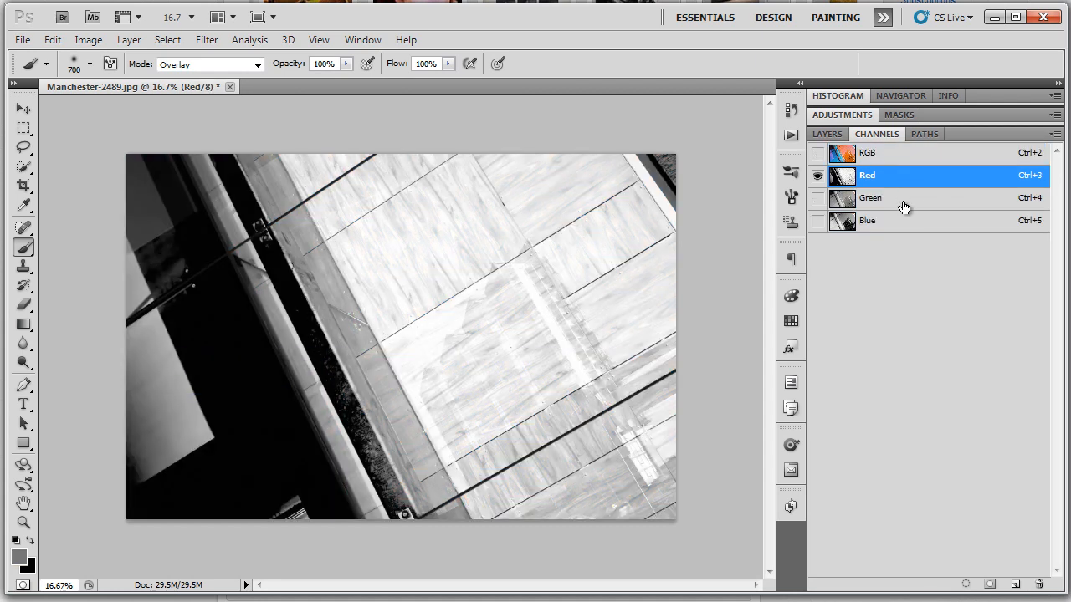
pyautogui.click(903, 201)
pyautogui.click(901, 224)
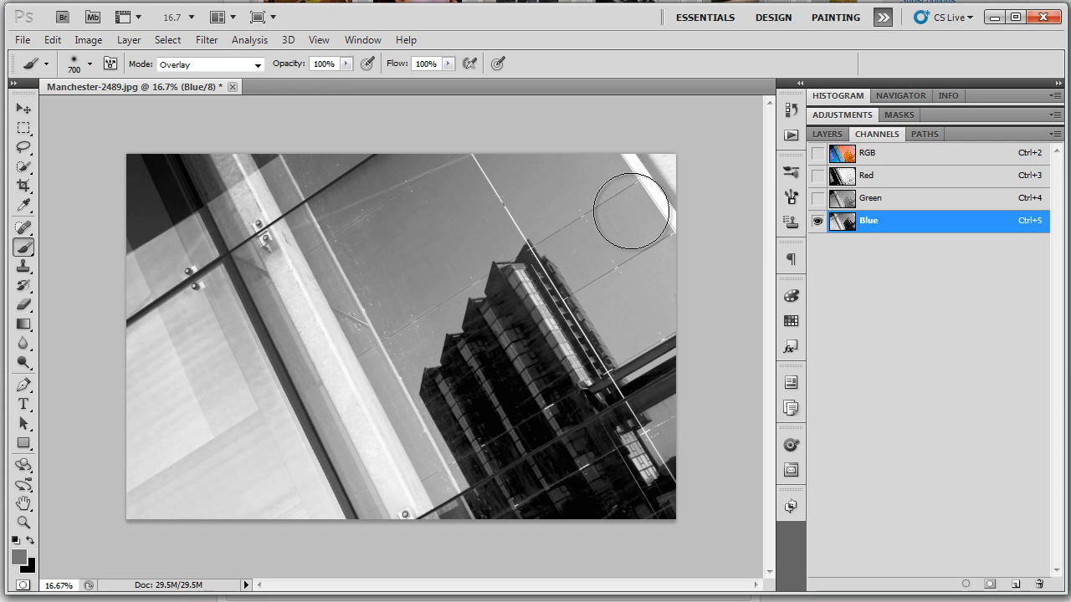
# - Load the Blue channel as a selection, and return to the full-colour RGB composite in the layer list
pyautogui.keyDown('ctrl'); pyautogui.click(885, 223); pyautogui.keyUp('ctrl')
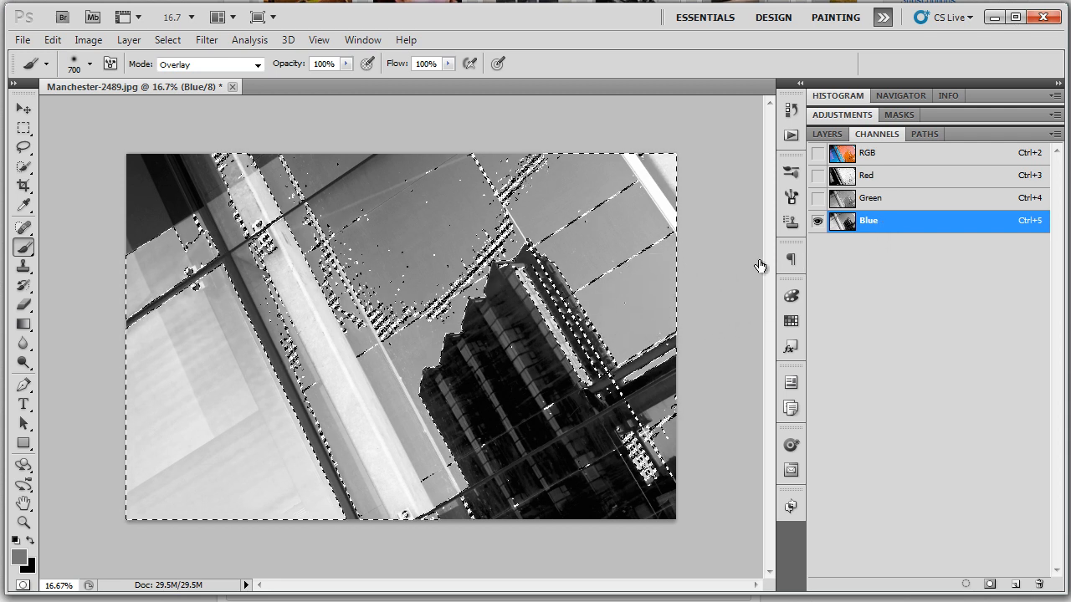
pyautogui.click(817, 153)
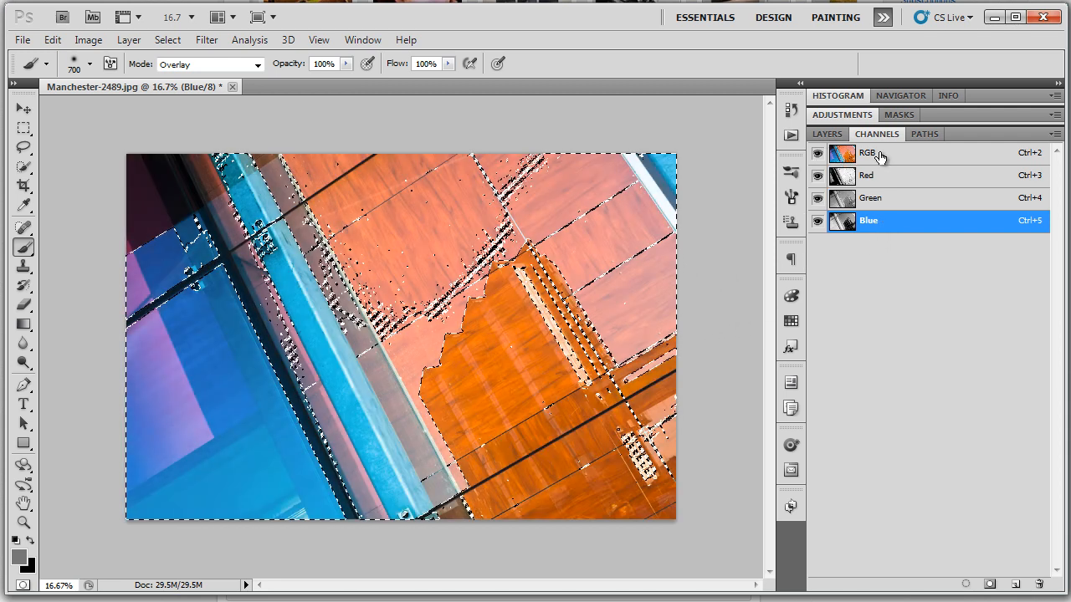
pyautogui.click(876, 157)
pyautogui.click(820, 136)
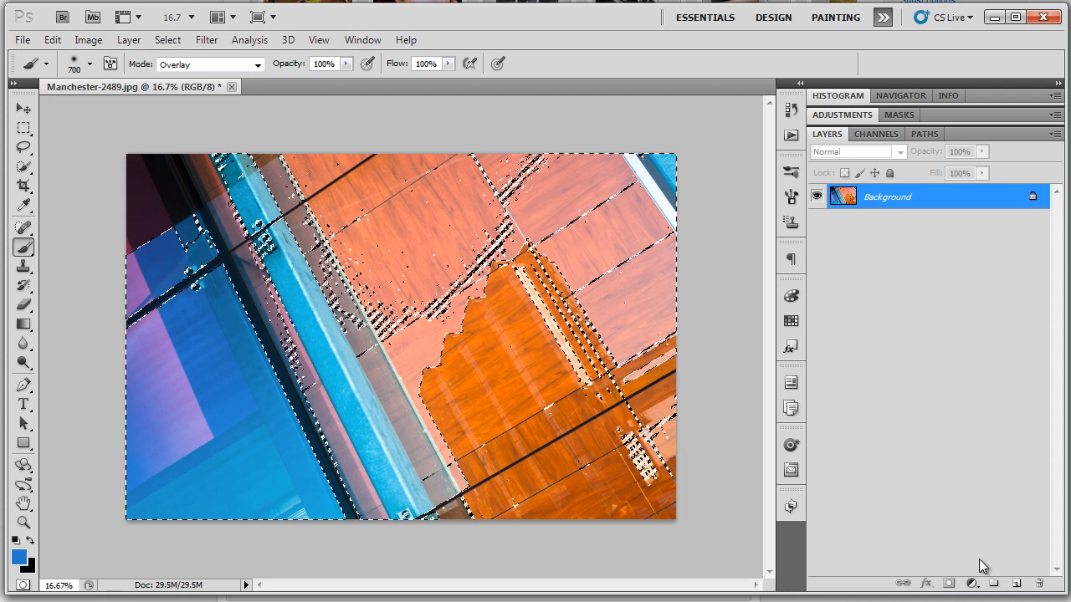
# - Duplicate the Background layer and add a layer mask to the copy from the active selection
pyautogui.moveTo(940, 203); pyautogui.dragTo(1014, 586)
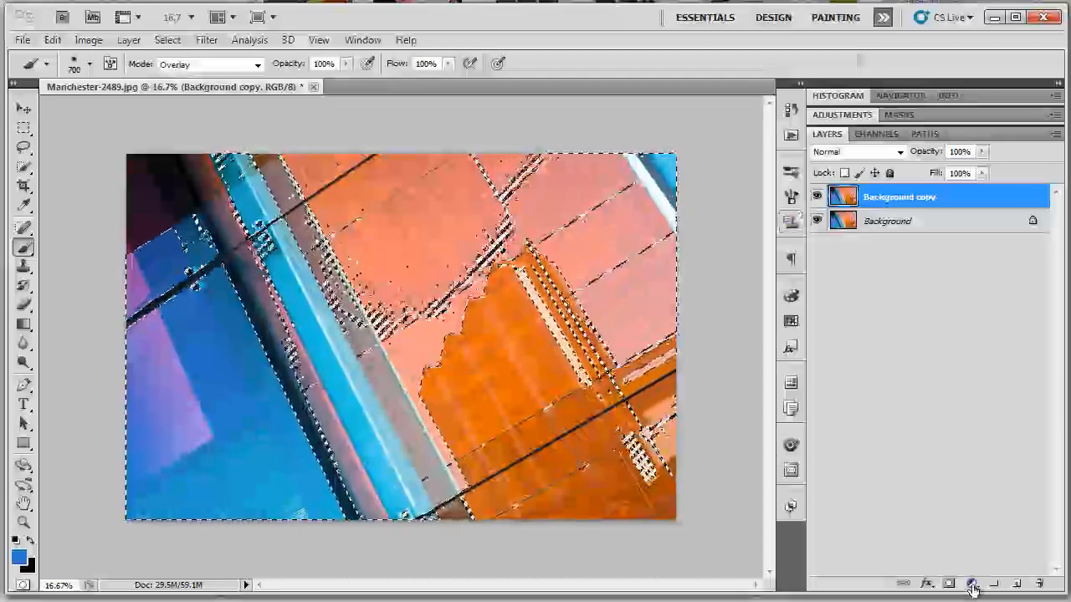
pyautogui.click(947, 584)
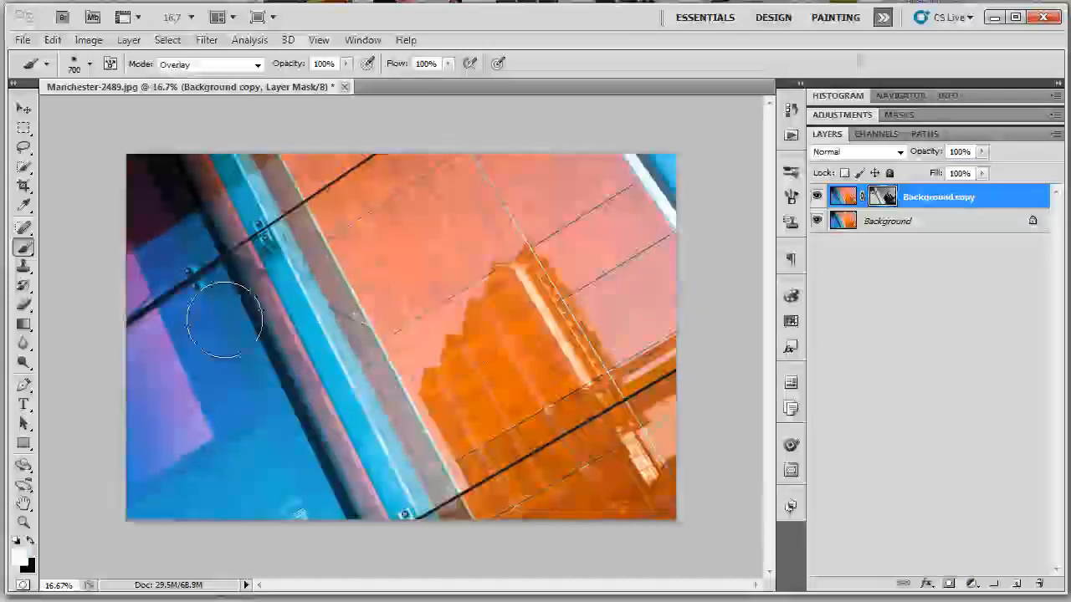
# - Increase the layer mask's contrast with Levels, using input values 88, 2.95 and 127, and return to the normal image view
pyautogui.keyDown('alt'); pyautogui.click(875, 198); pyautogui.keyUp('alt')
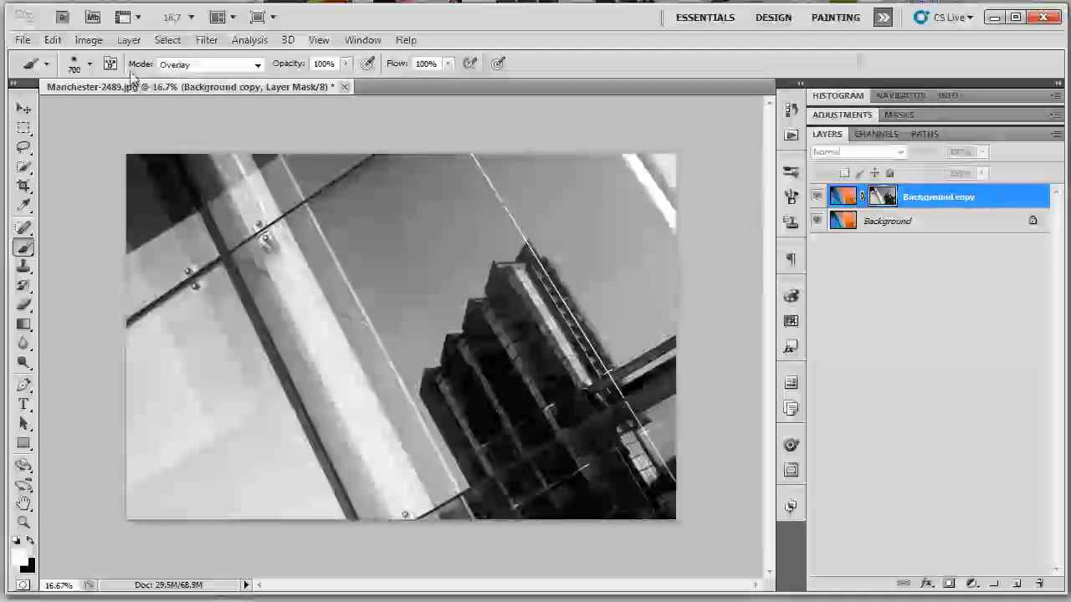
pyautogui.click(87, 40)
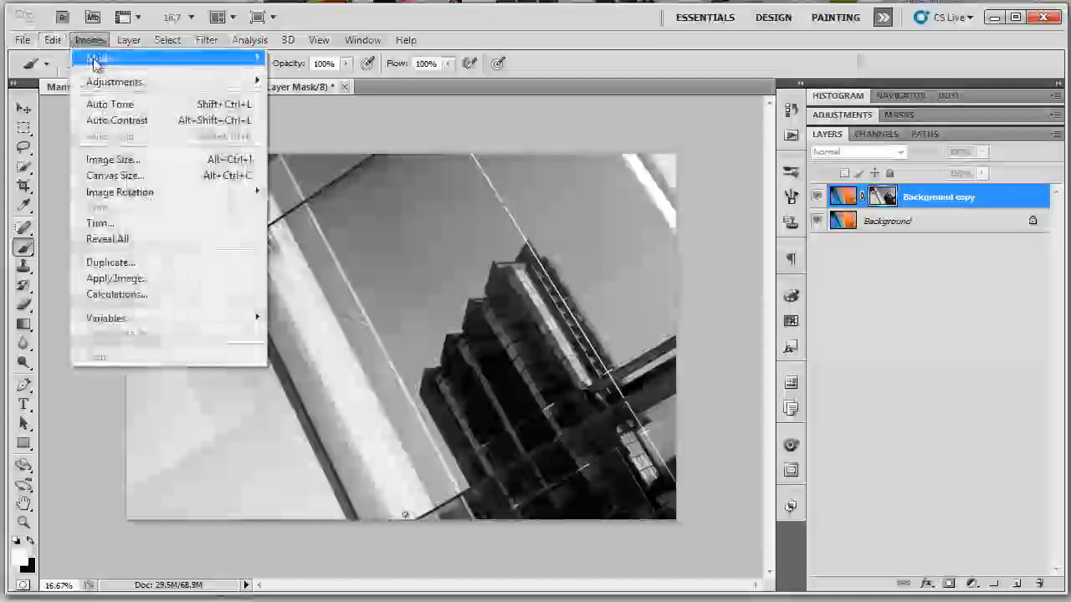
pyautogui.moveTo(94, 82)
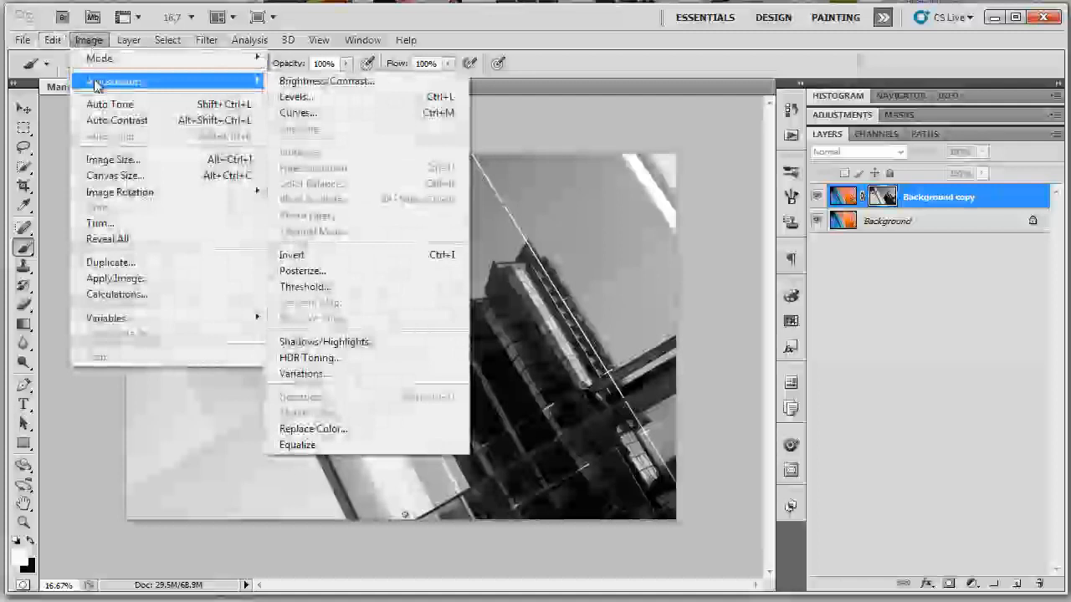
pyautogui.click(293, 97)
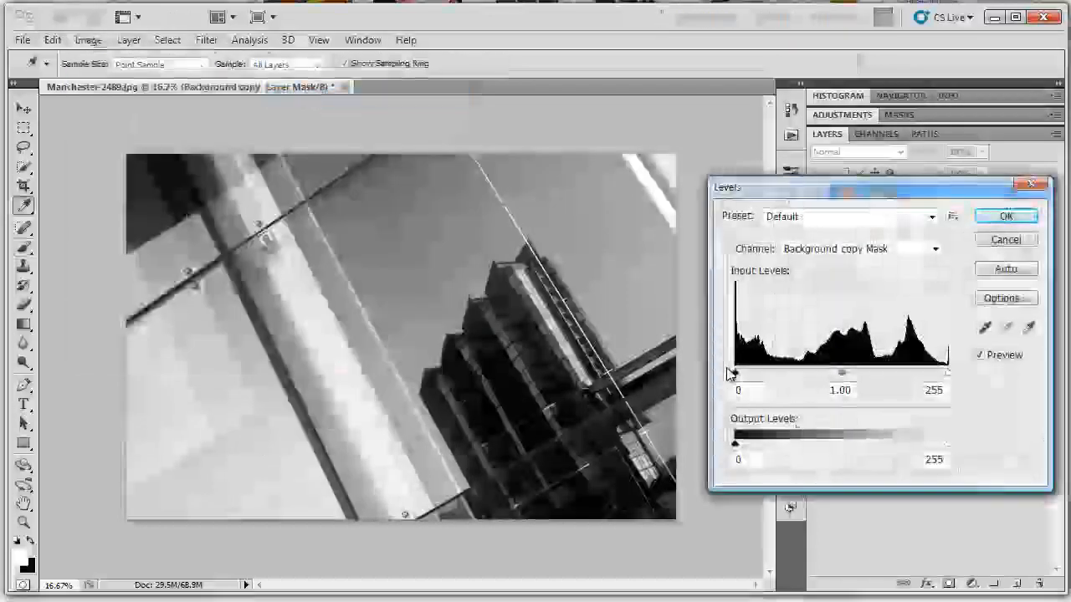
pyautogui.moveTo(735, 373); pyautogui.dragTo(789, 373)
pyautogui.moveTo(952, 377); pyautogui.dragTo(864, 378)
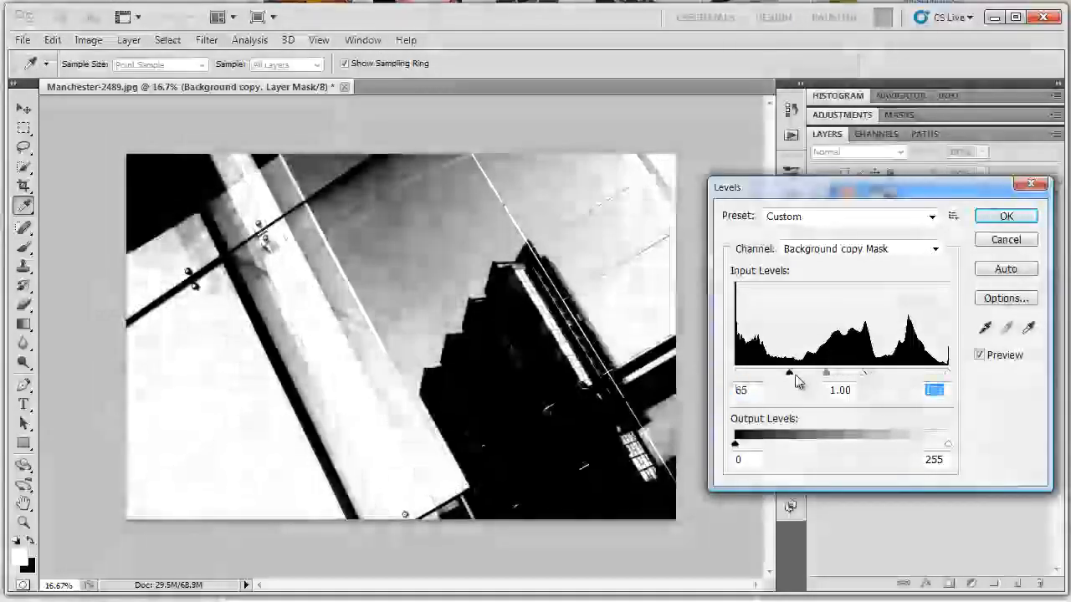
pyautogui.moveTo(798, 380); pyautogui.dragTo(842, 381)
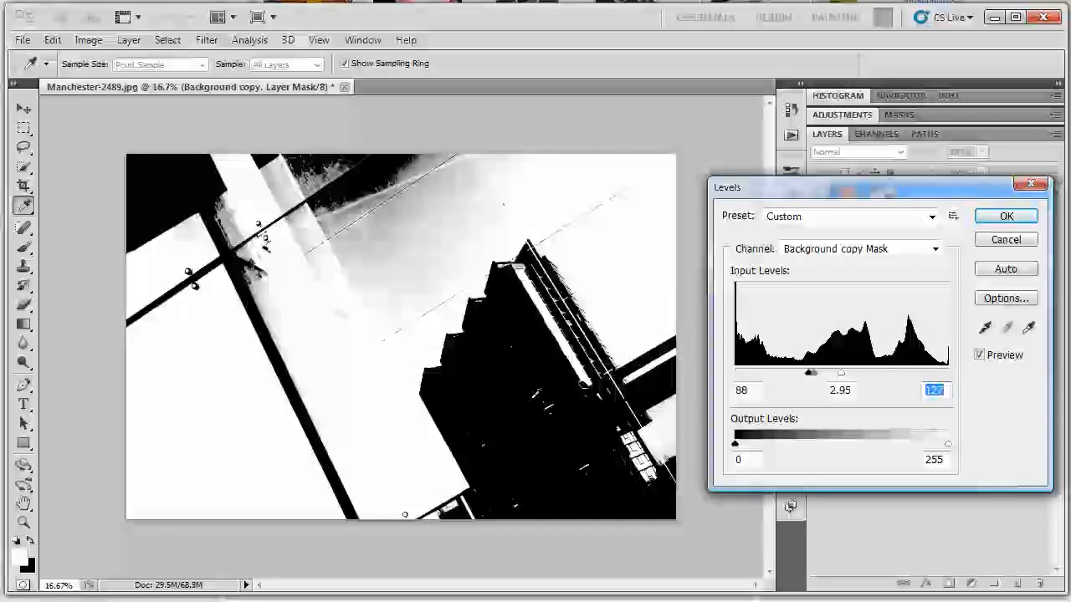
pyautogui.click(1006, 216)
pyautogui.press('b')
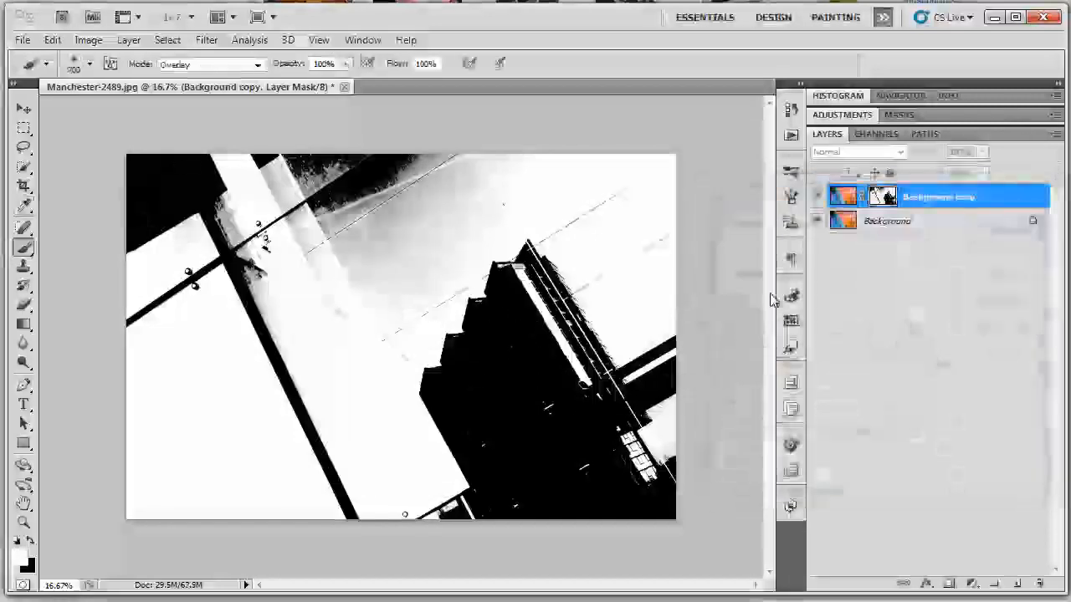
pyautogui.click(817, 197)
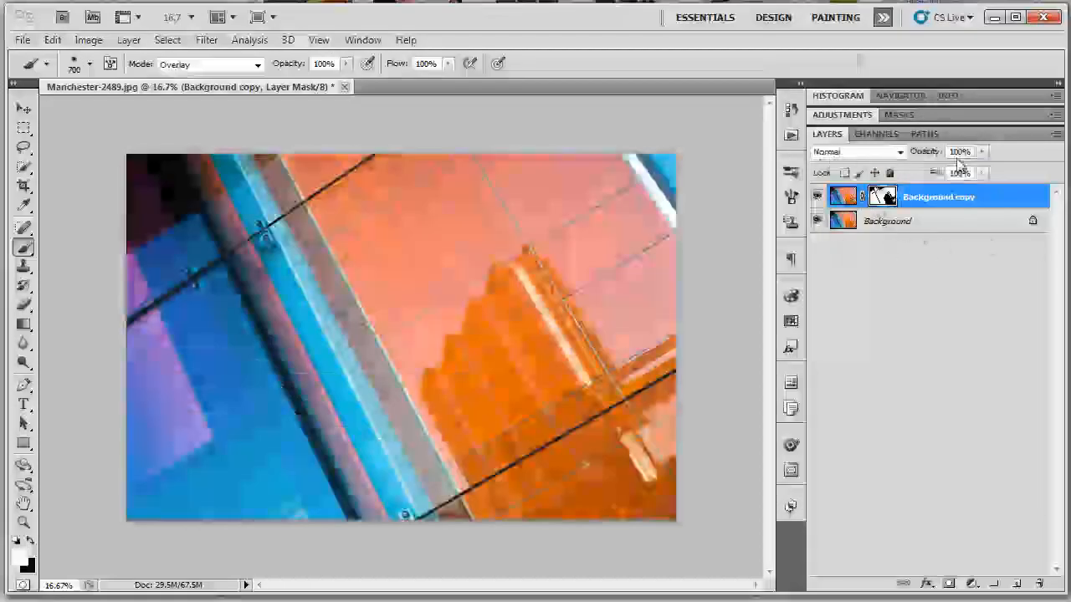
# - Set the Background copy's blend mode to Screen after trying Hard Light, and reduce its opacity to 55%
pyautogui.click(900, 152)
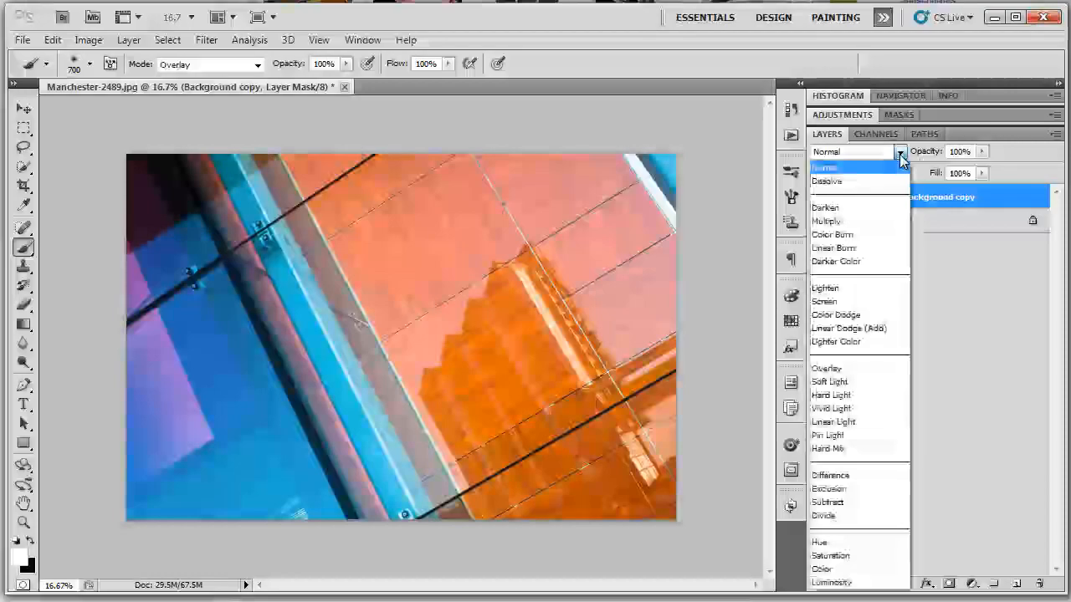
pyautogui.click(851, 396)
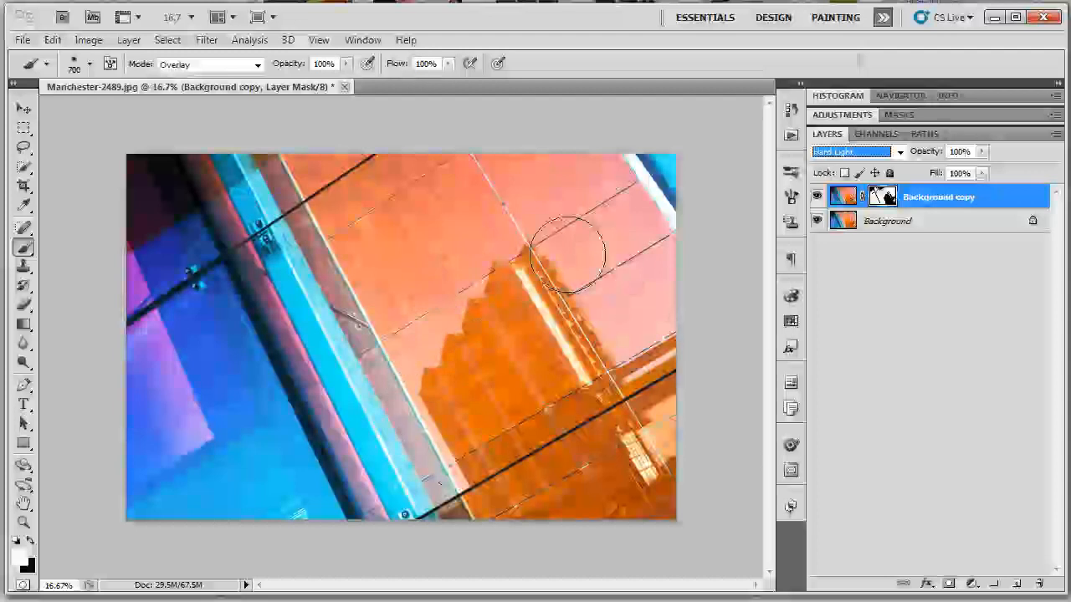
pyautogui.click(900, 153)
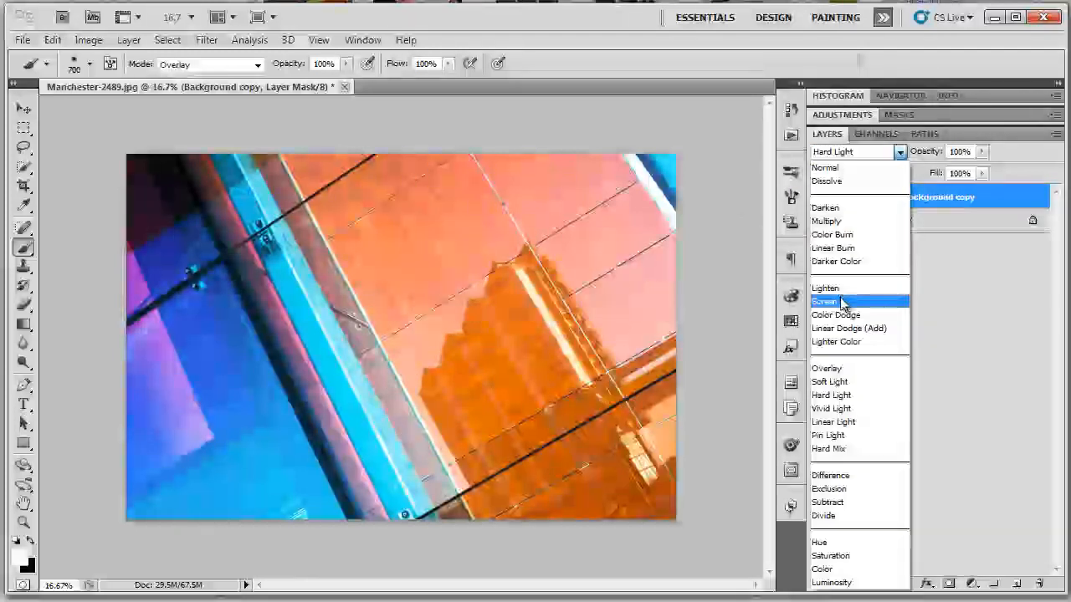
pyautogui.click(841, 302)
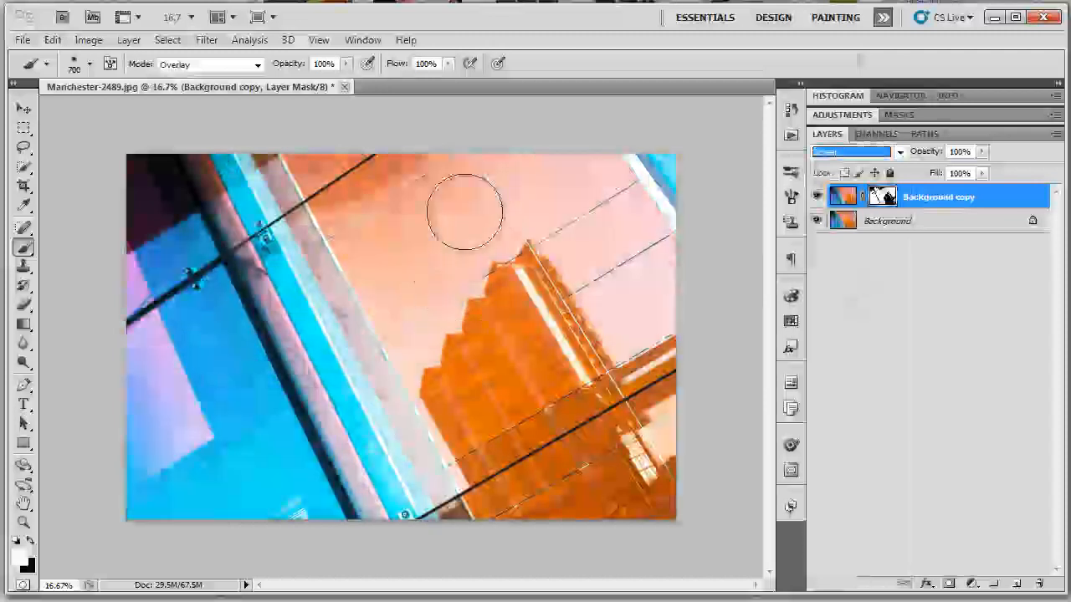
pyautogui.click(817, 198)
pyautogui.click(817, 199)
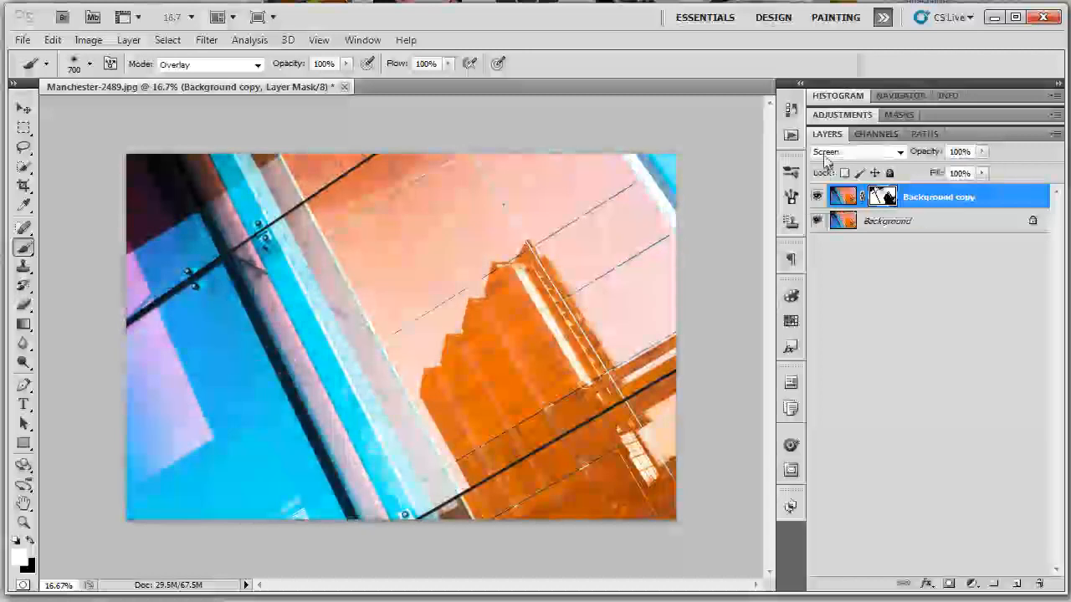
pyautogui.click(981, 153)
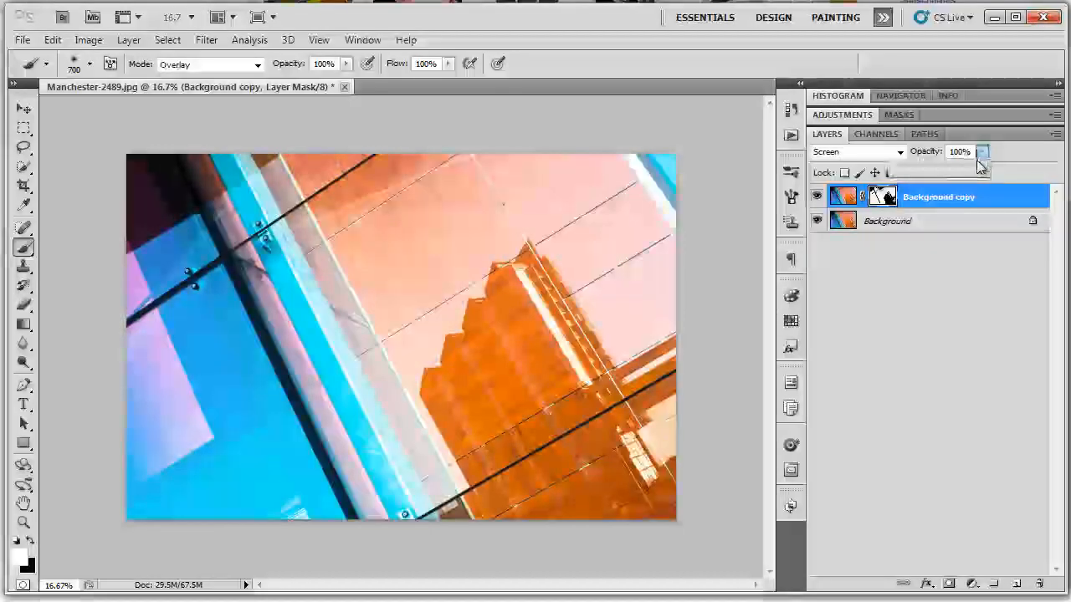
pyautogui.moveTo(965, 174)
pyautogui.mouseDown()
pyautogui.moveTo(920, 179)
pyautogui.moveTo(945, 178)
pyautogui.mouseUp()
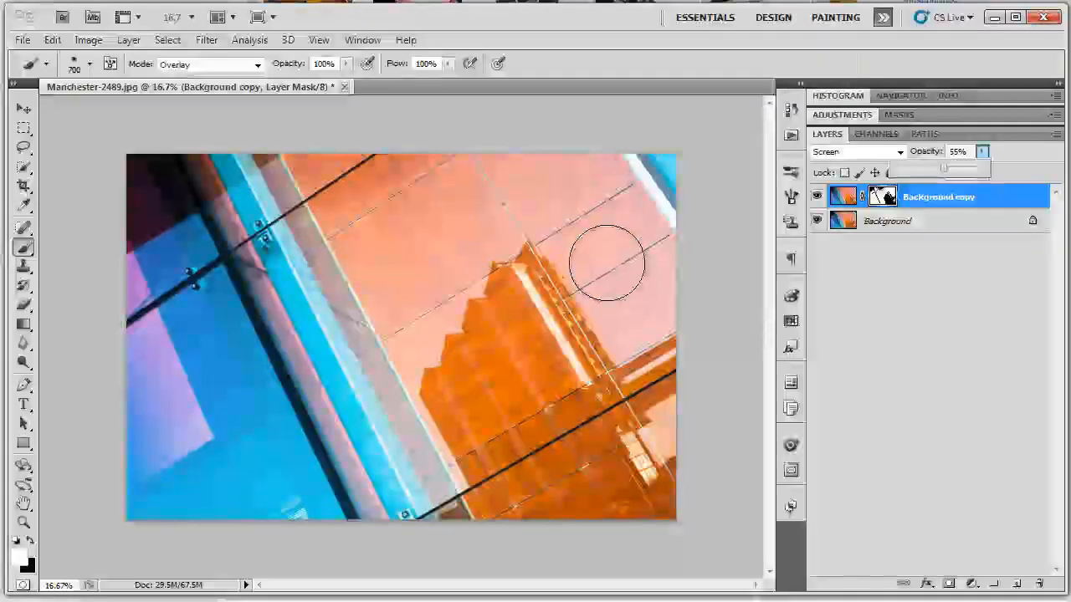
# - Display the layer mask on its own and try darkening its grey area with a black Overlay brush, undoing the stroke
pyautogui.keyDown('alt'); pyautogui.click(885, 199); pyautogui.keyUp('alt')
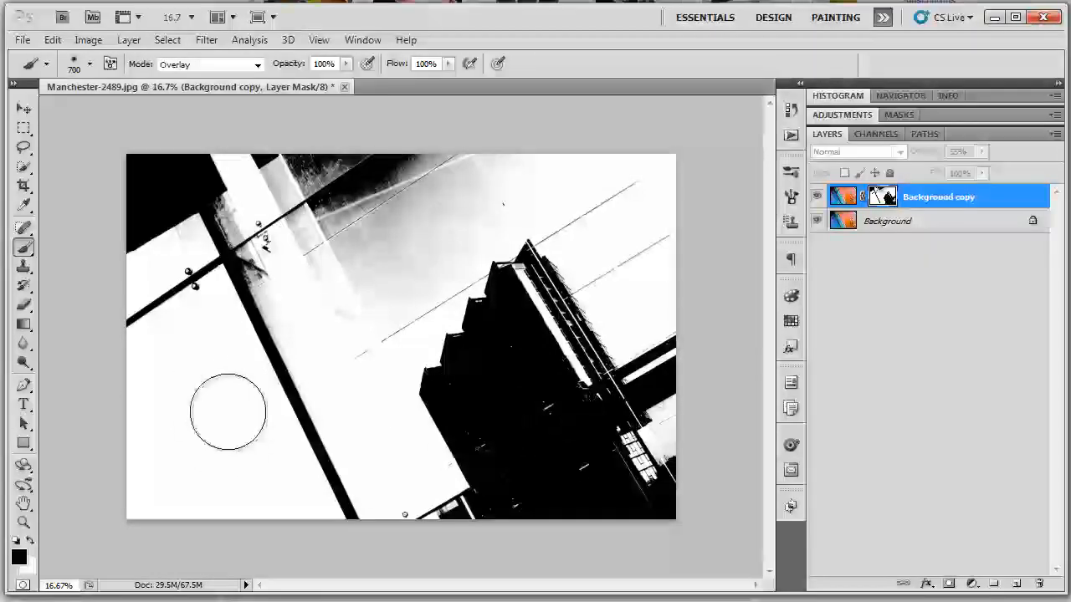
pyautogui.click(378, 233)
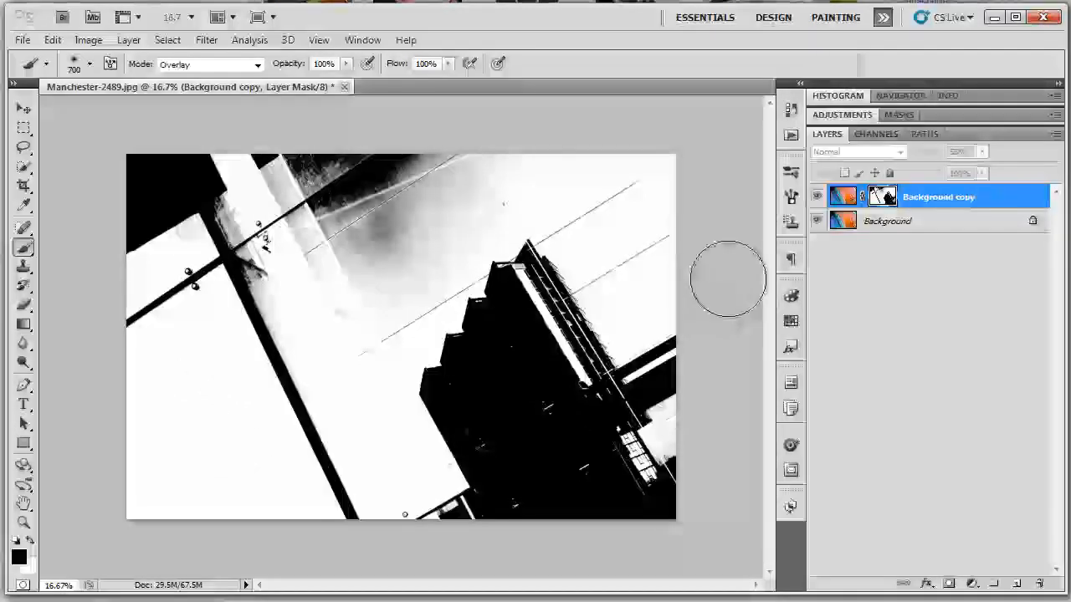
pyautogui.hotkey('ctrl', 'z')
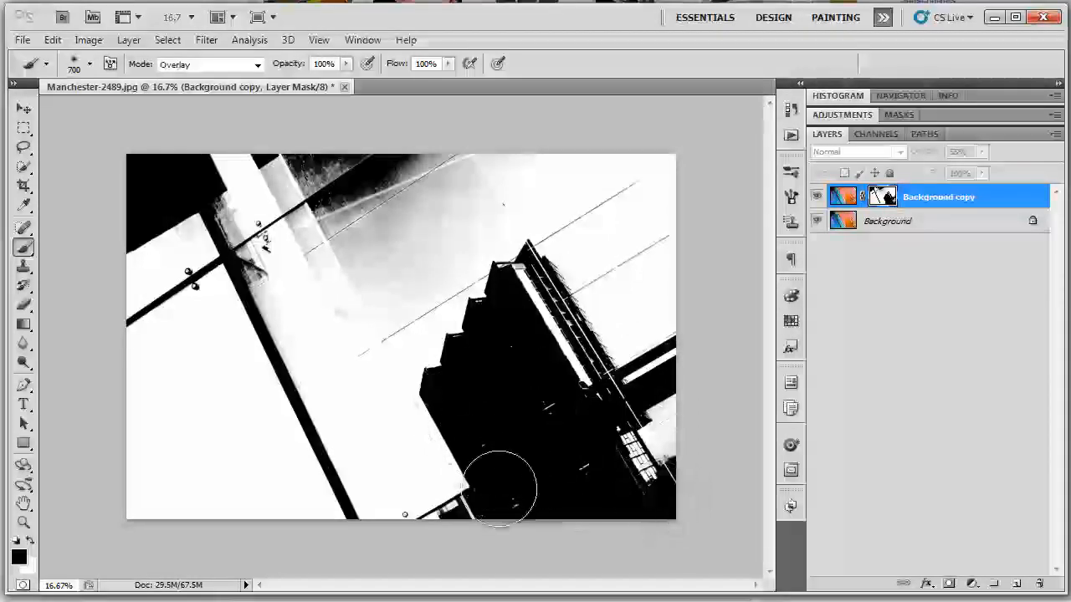
# - Blacken the white specks in the mask's building in Normal mode, and whiten its grey areas with a white Overlay brush
pyautogui.click(254, 65)
pyautogui.click(188, 89)
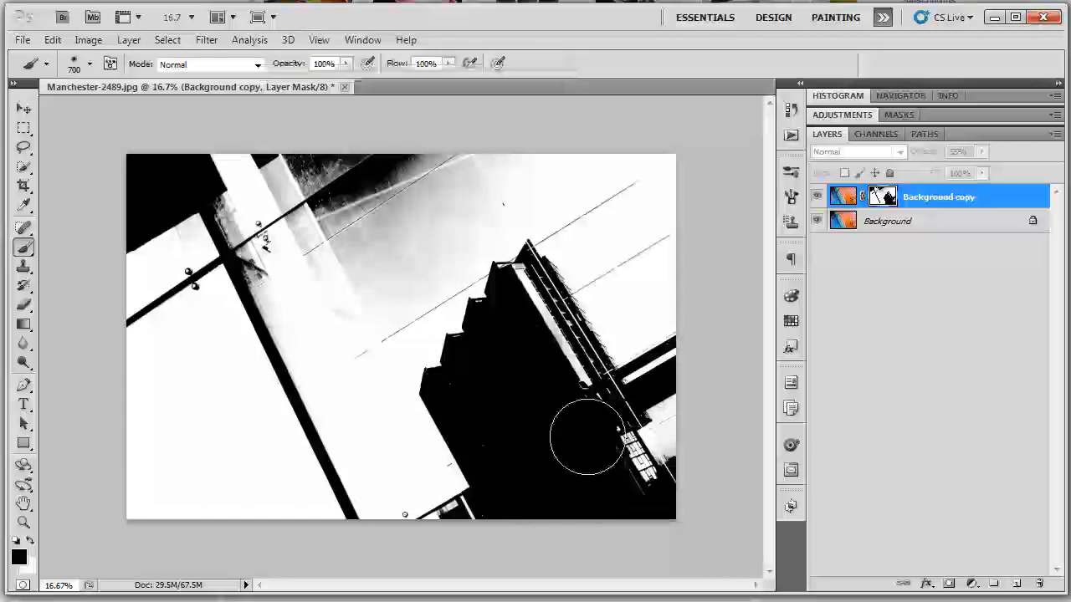
pyautogui.click(263, 65)
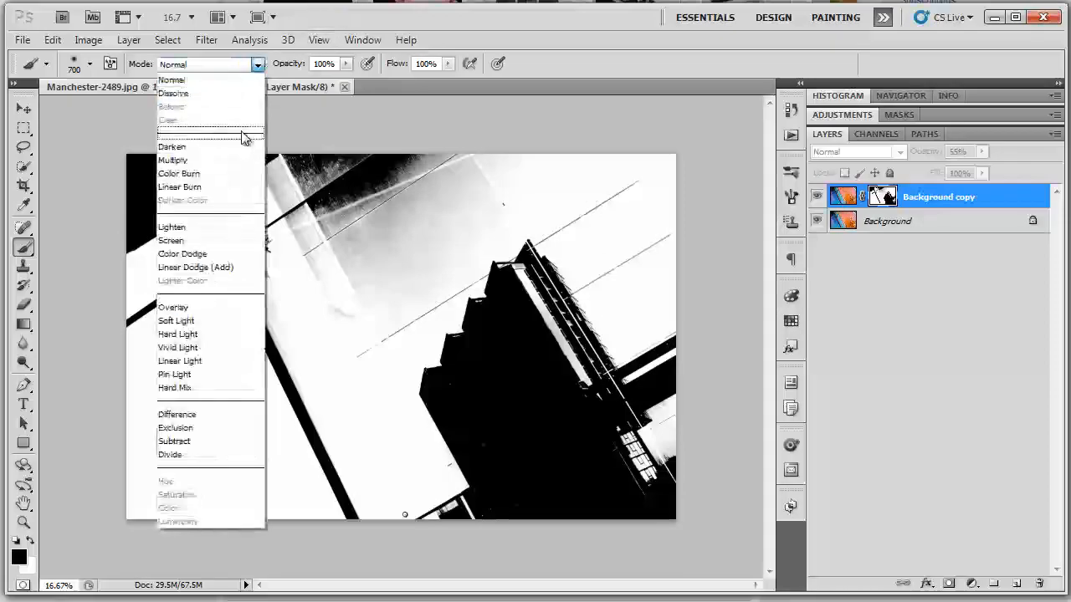
pyautogui.click(208, 307)
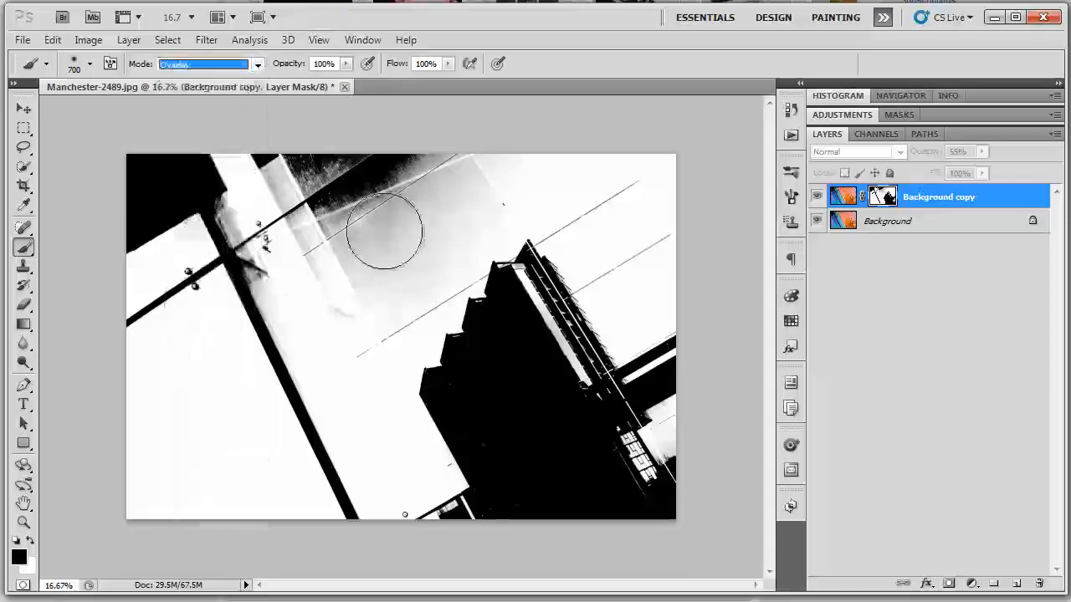
pyautogui.moveTo(488, 184)
pyautogui.mouseDown()
pyautogui.moveTo(336, 269)
pyautogui.moveTo(452, 215)
pyautogui.moveTo(470, 195)
pyautogui.moveTo(367, 269)
pyautogui.moveTo(347, 265)
pyautogui.moveTo(402, 190)
pyautogui.moveTo(285, 261)
pyautogui.moveTo(401, 180)
pyautogui.moveTo(355, 185)
pyautogui.moveTo(320, 175)
pyautogui.moveTo(325, 165)
pyautogui.moveTo(313, 170)
pyautogui.moveTo(317, 222)
pyautogui.moveTo(440, 162)
pyautogui.moveTo(344, 234)
pyautogui.moveTo(429, 160)
pyautogui.moveTo(326, 225)
pyautogui.moveTo(248, 246)
pyautogui.moveTo(235, 218)
pyautogui.moveTo(239, 257)
pyautogui.moveTo(224, 215)
pyautogui.moveTo(232, 213)
pyautogui.moveTo(274, 322)
pyautogui.moveTo(518, 284)
pyautogui.moveTo(547, 254)
pyautogui.moveTo(663, 466)
pyautogui.moveTo(668, 410)
pyautogui.moveTo(536, 249)
pyautogui.moveTo(515, 242)
pyautogui.moveTo(415, 372)
pyautogui.moveTo(400, 340)
pyautogui.moveTo(375, 394)
pyautogui.moveTo(420, 459)
pyautogui.moveTo(407, 498)
pyautogui.mouseUp()
pyautogui.press('x')
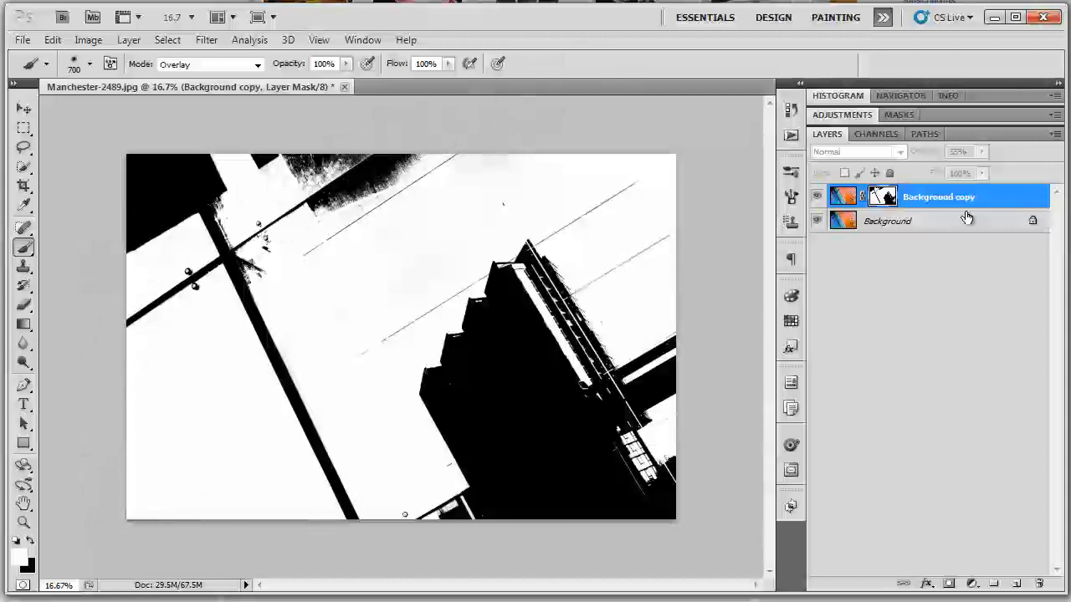
pyautogui.click(815, 198)
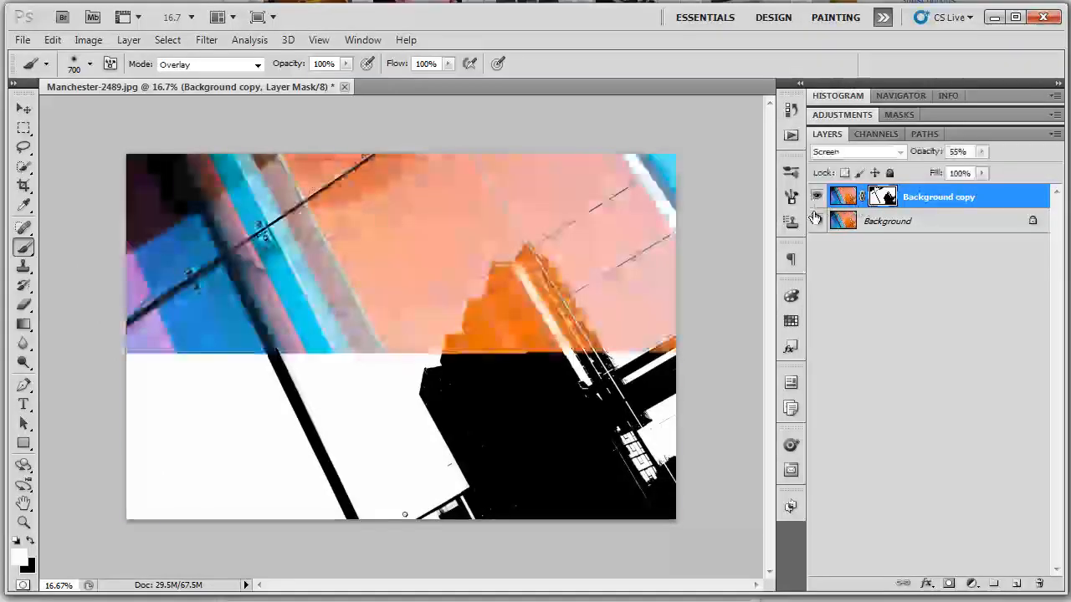
# - Set the Background copy's blend mode to Hard Light with its mask inverted, and check the inverted mask on its own
pyautogui.click(900, 152)
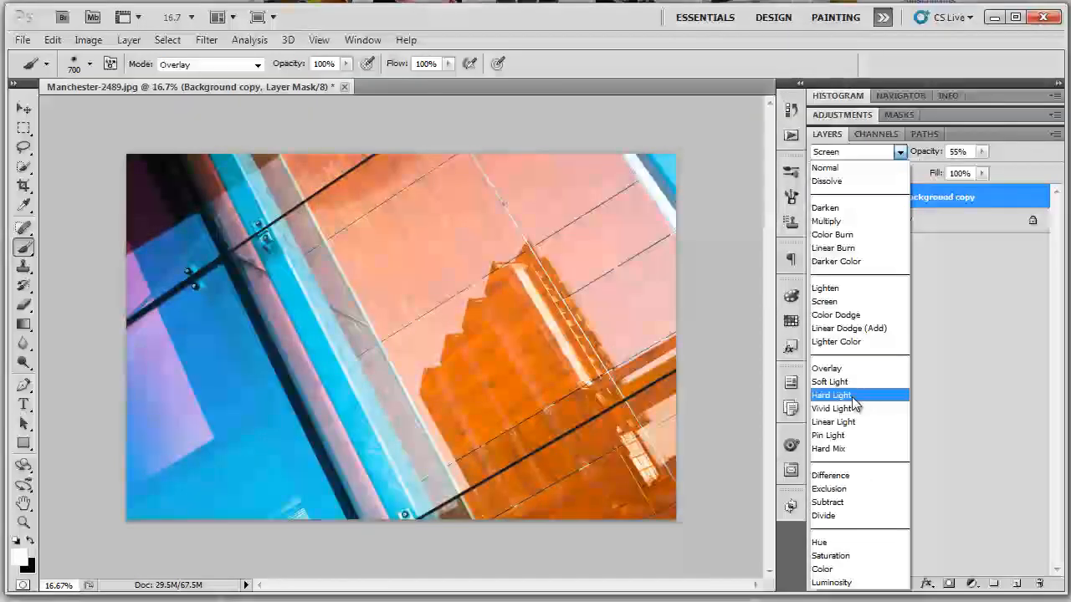
pyautogui.click(852, 396)
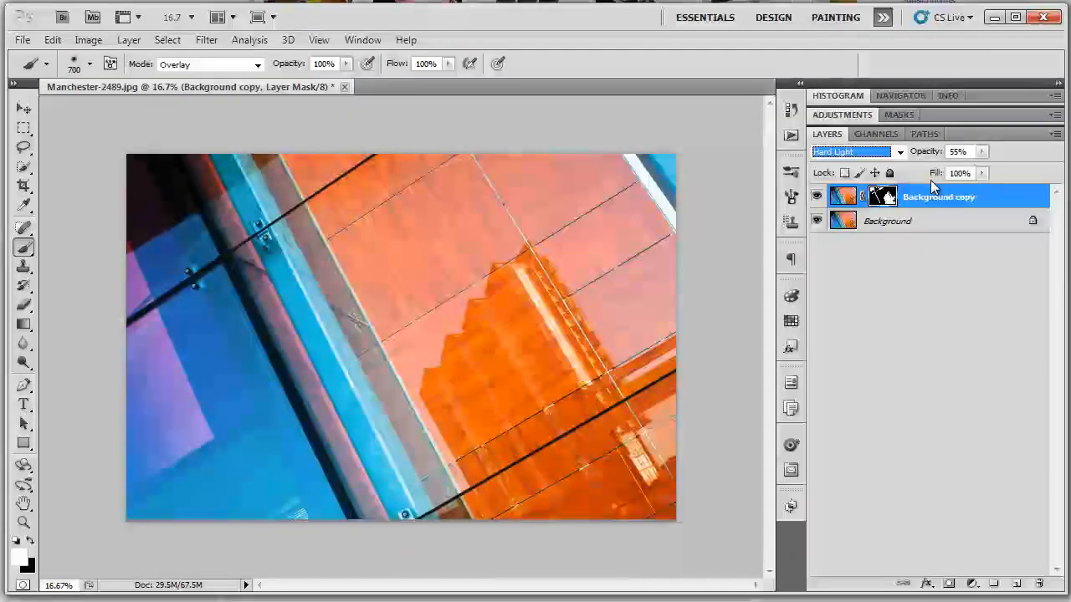
pyautogui.keyDown('alt'); pyautogui.click(884, 198); pyautogui.keyUp('alt')
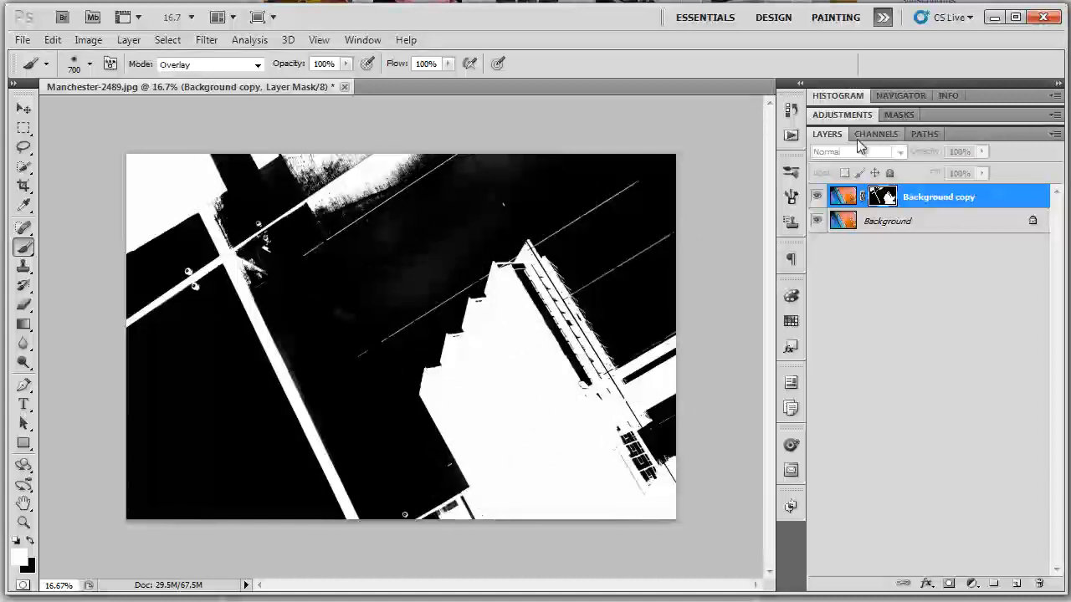
pyautogui.click(823, 201)
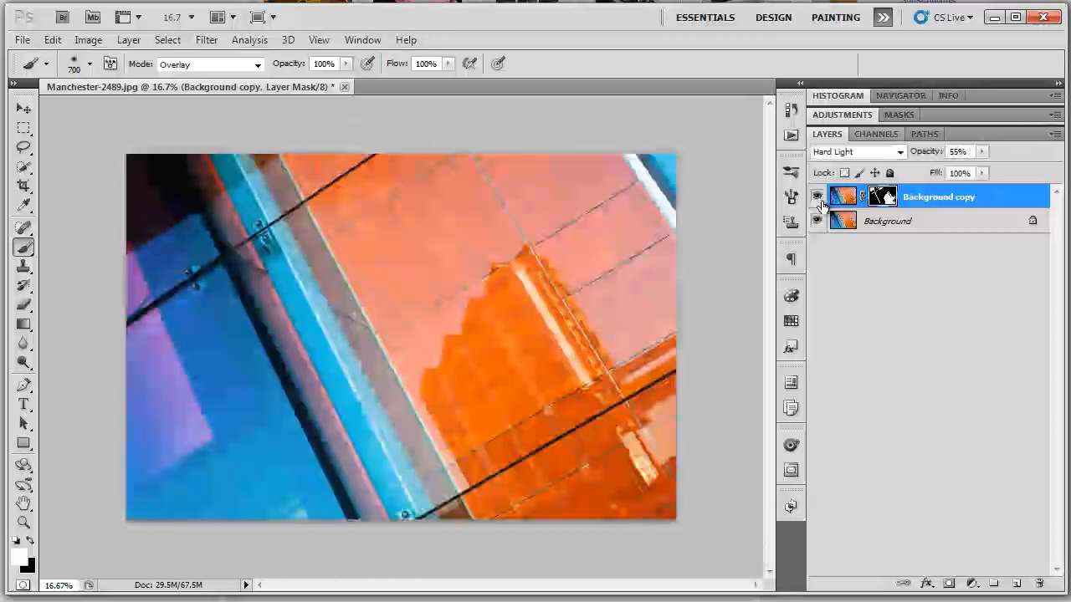
# - Set the Background copy's blend mode to Multiply and check its mask among the channels
pyautogui.click(898, 154)
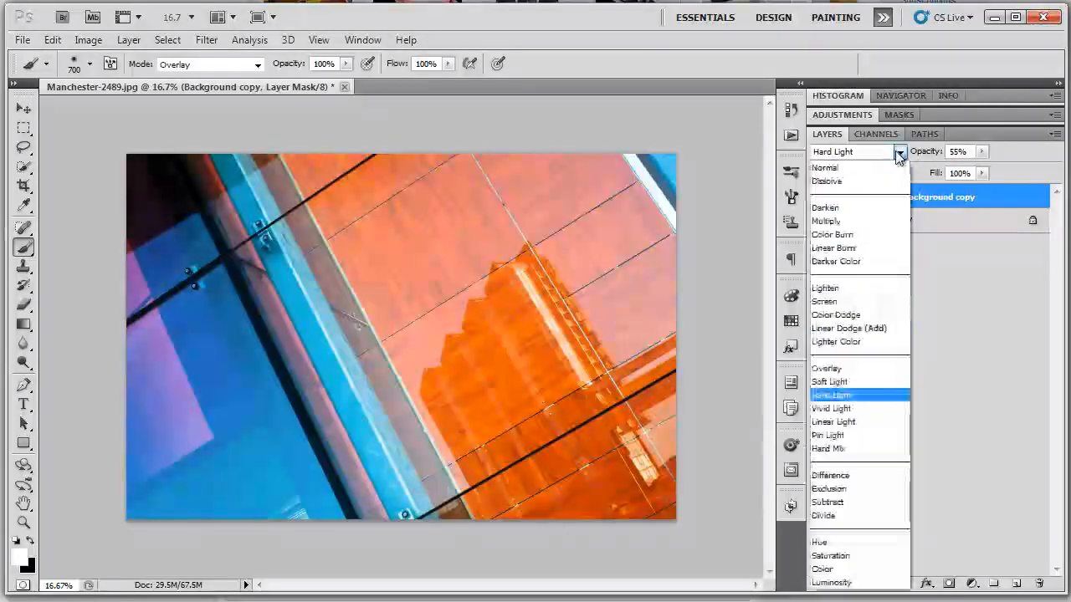
pyautogui.click(839, 221)
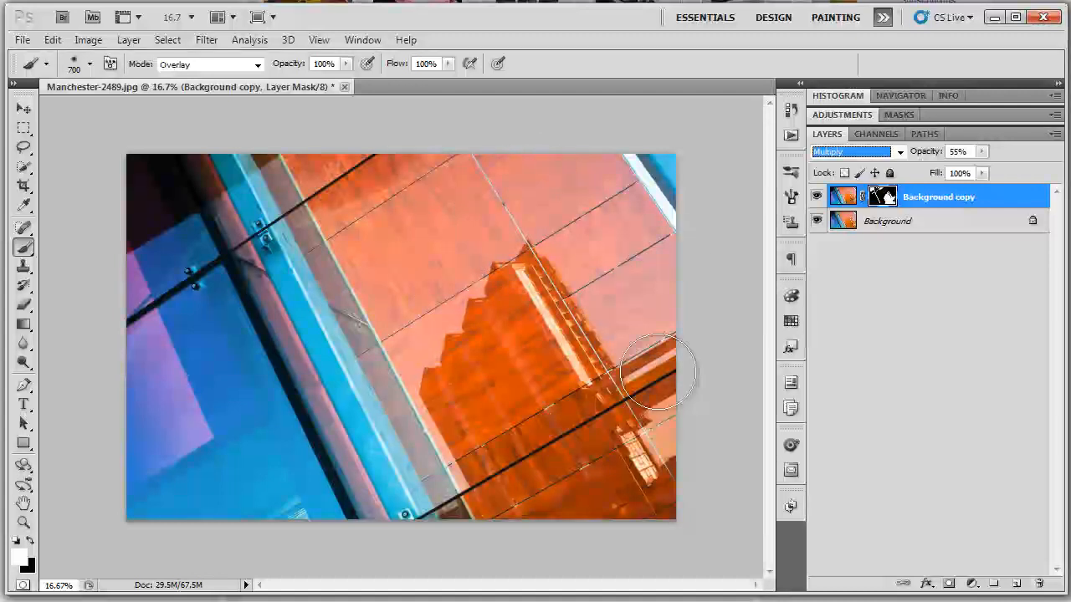
pyautogui.click(874, 134)
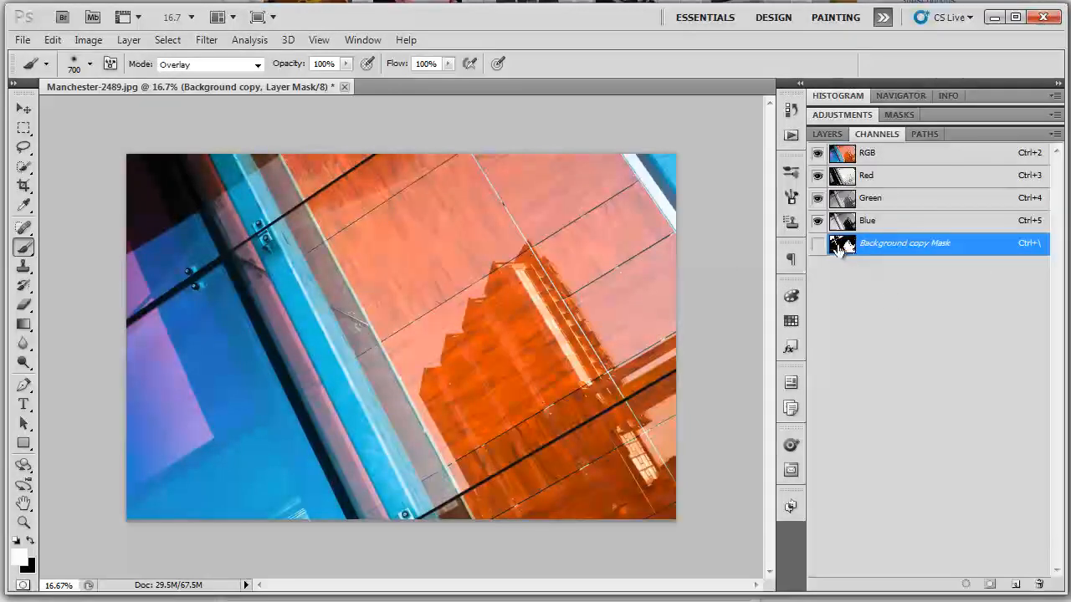
pyautogui.click(827, 134)
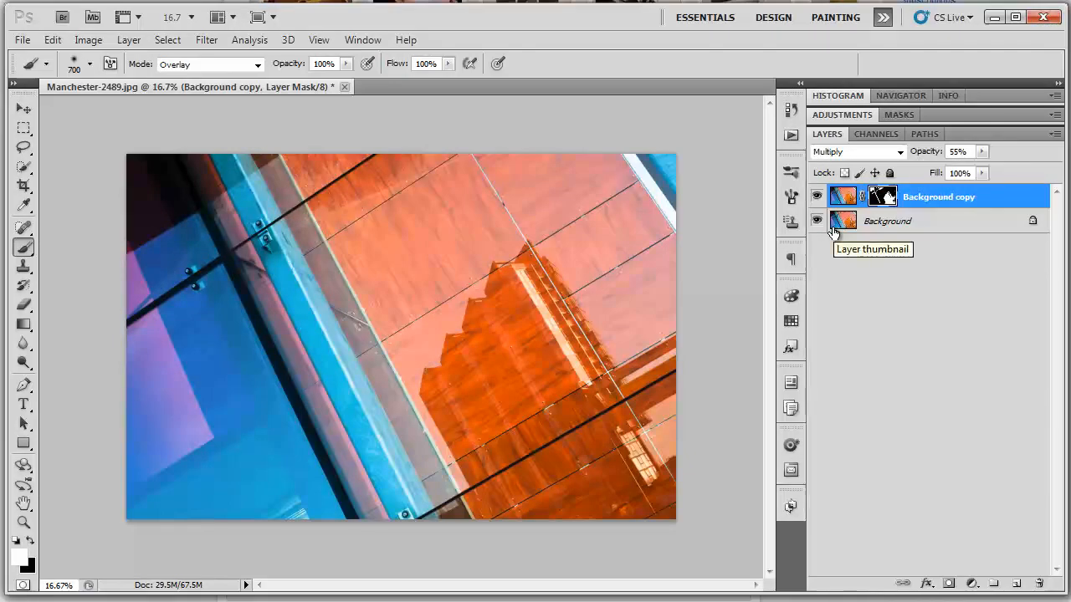
# - Try merging the Background copy into the Background, check the remaining channels, and undo the merge
pyautogui.hotkey('ctrl', 'e')
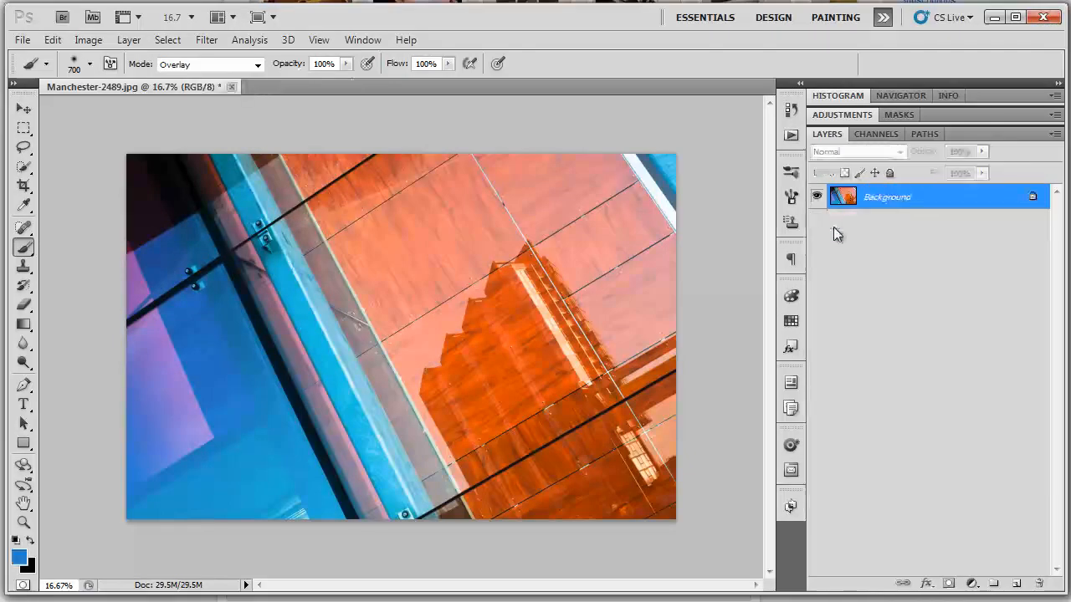
pyautogui.click(875, 134)
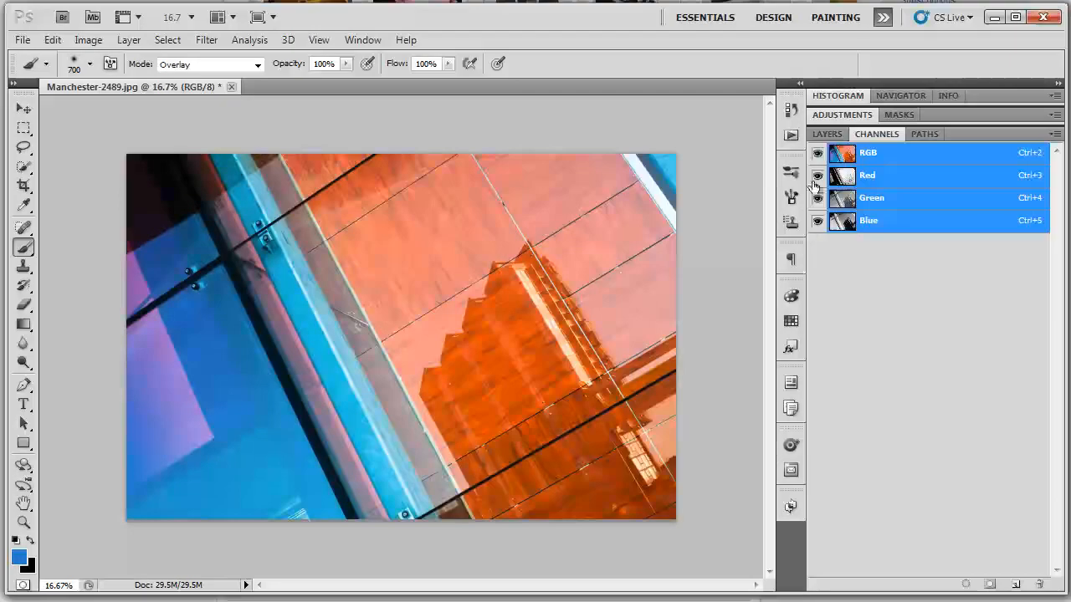
pyautogui.click(826, 134)
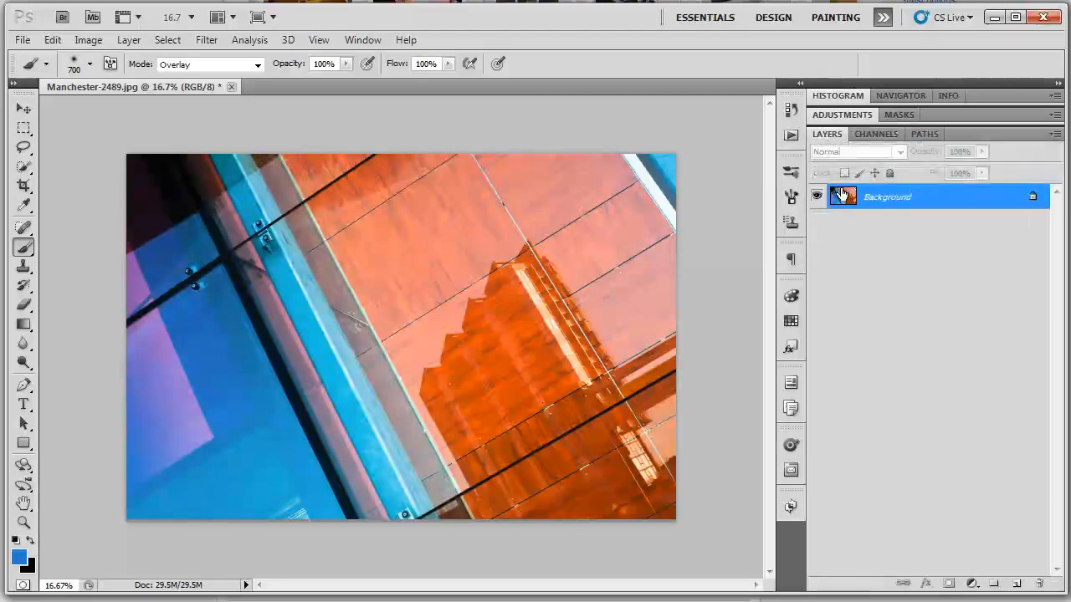
pyautogui.hotkey('ctrl', 'z')
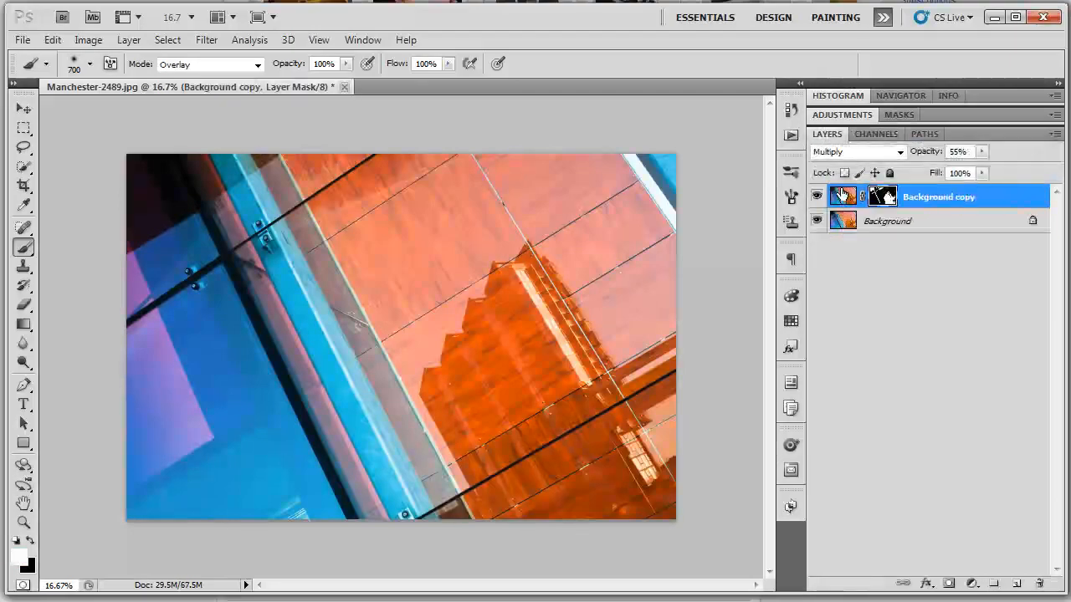
# - Duplicate the Background copy Mask as a separate alpha channel and rename it "Islington inverted"
pyautogui.click(875, 134)
pyautogui.moveTo(872, 248); pyautogui.dragTo(1017, 582)
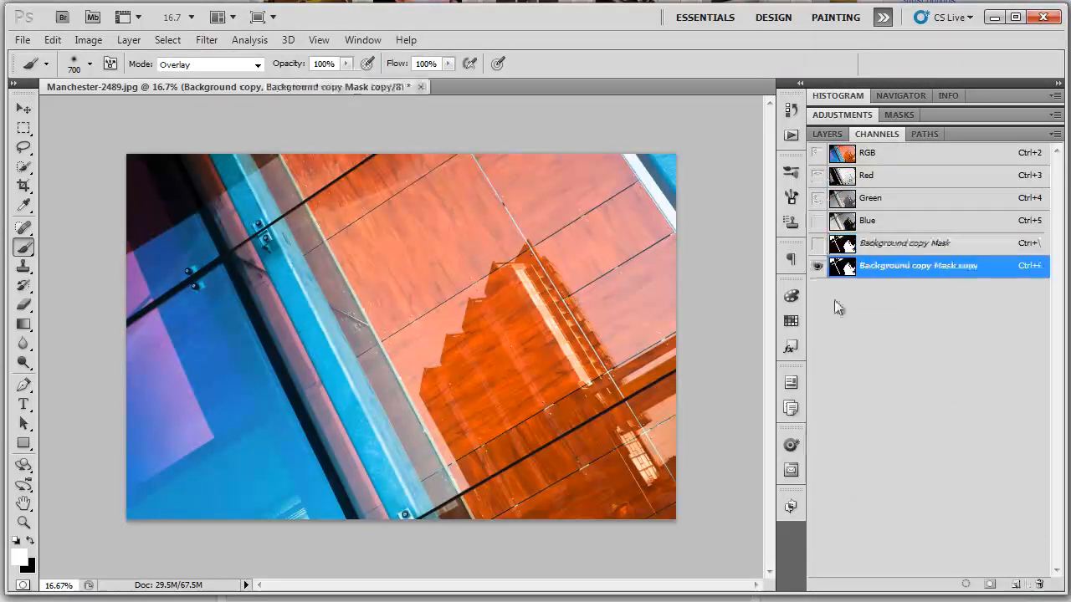
pyautogui.doubleClick(886, 271)
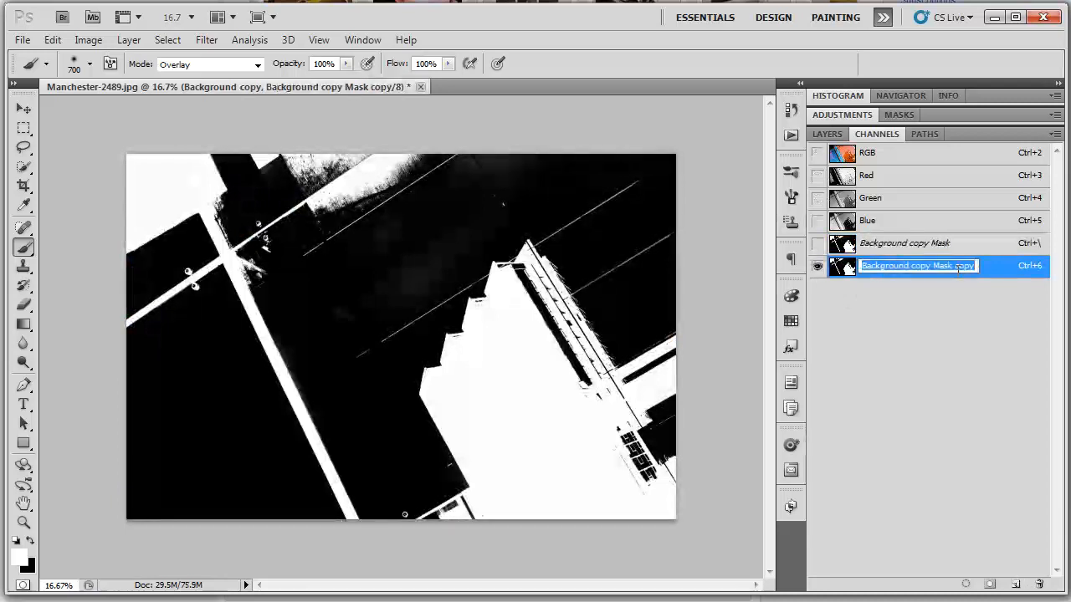
pyautogui.write('Is')
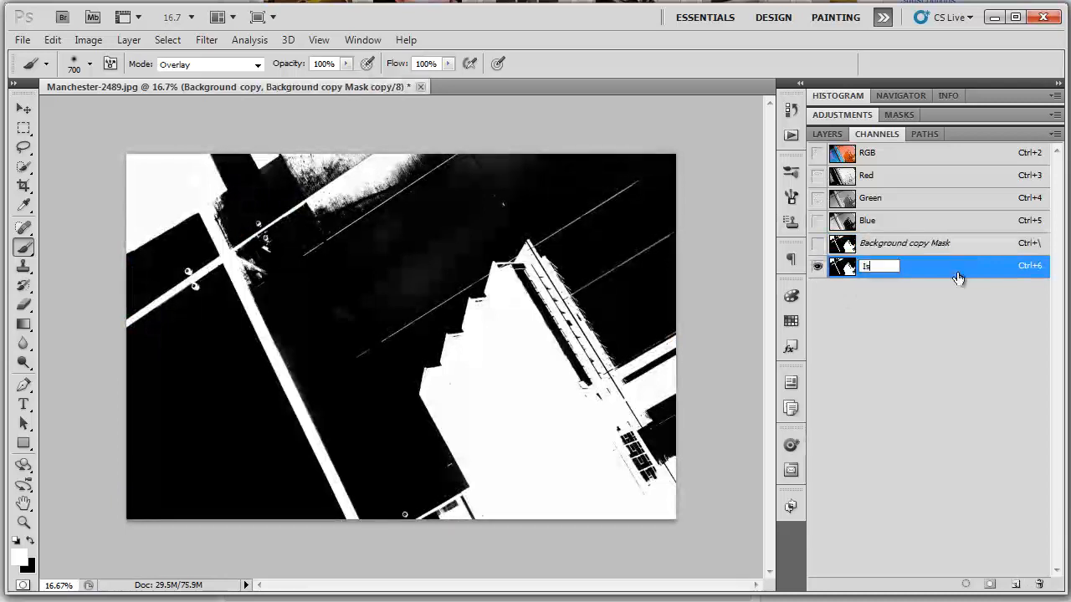
pyautogui.write('lington inverted')
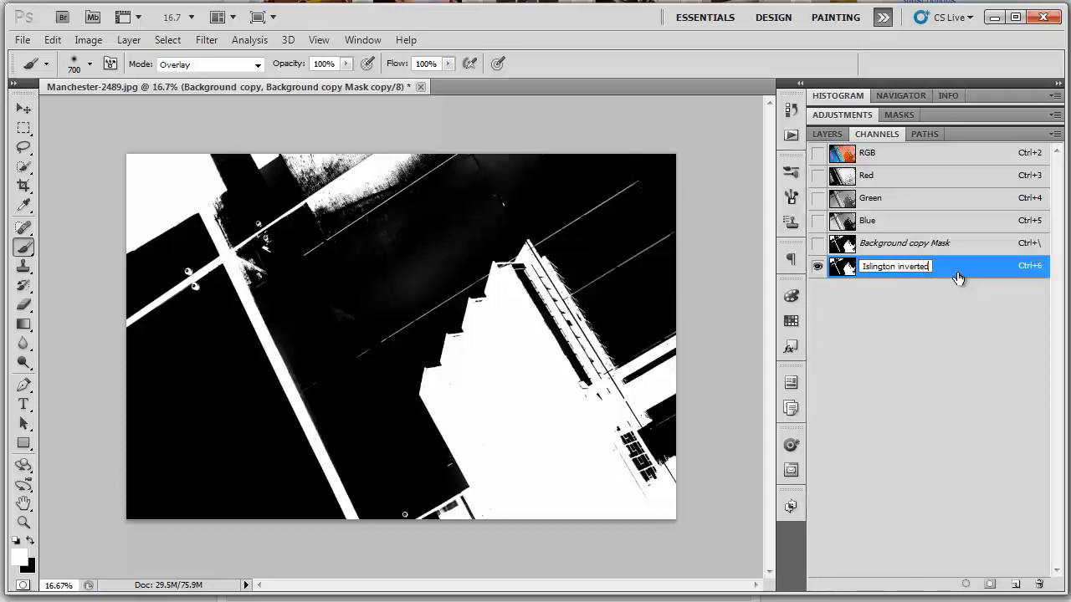
pyautogui.press('Return')
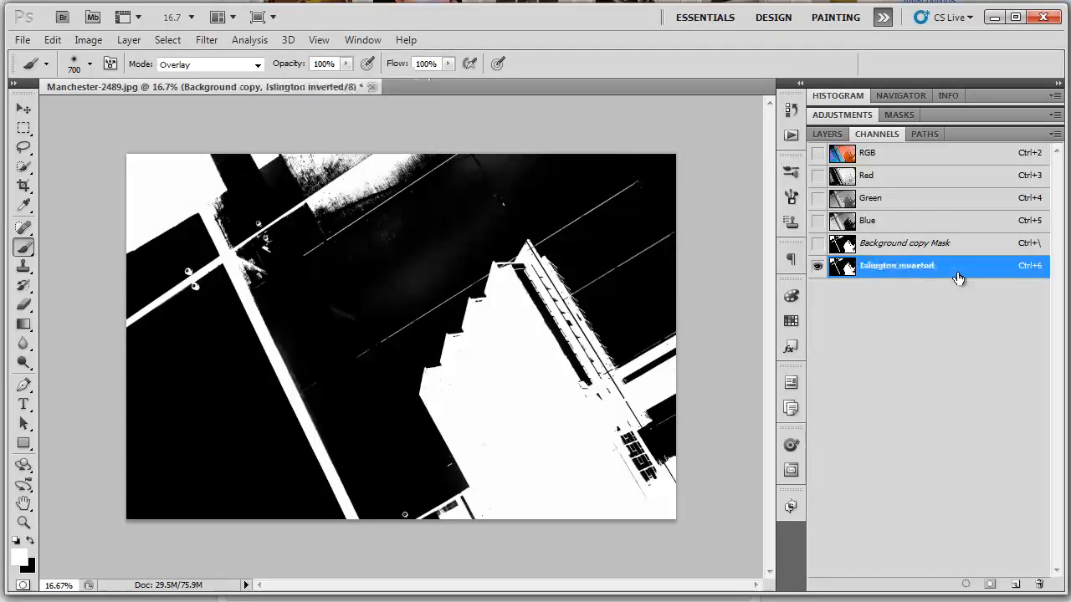
# - Reactivate the RGB composite, merge the Background copy into the Background, and check the saved alpha channel
pyautogui.click(912, 158)
pyautogui.click(826, 134)
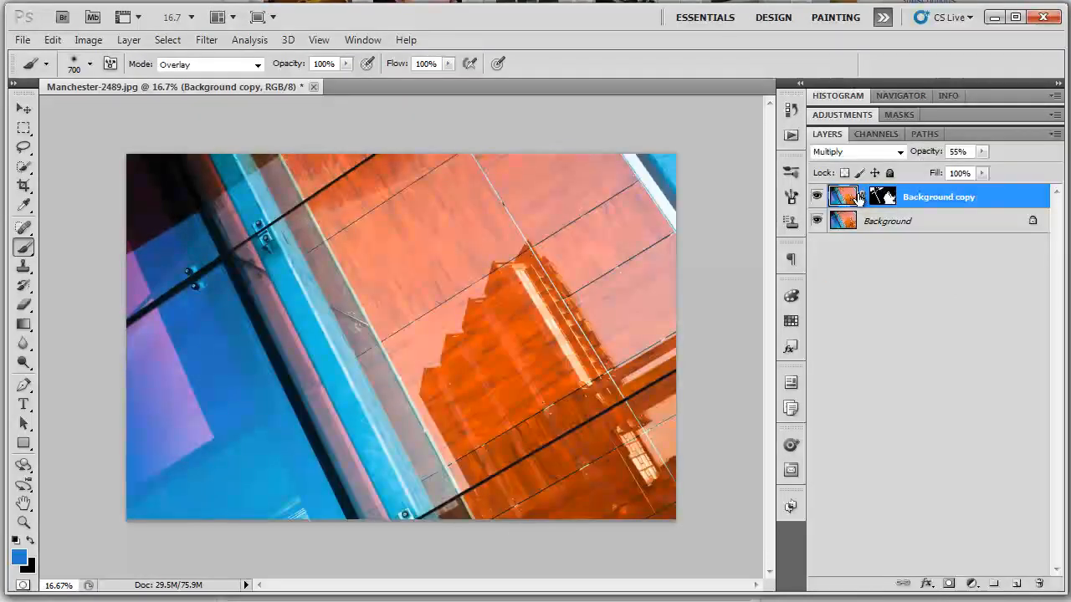
pyautogui.hotkey('ctrl', 'e')
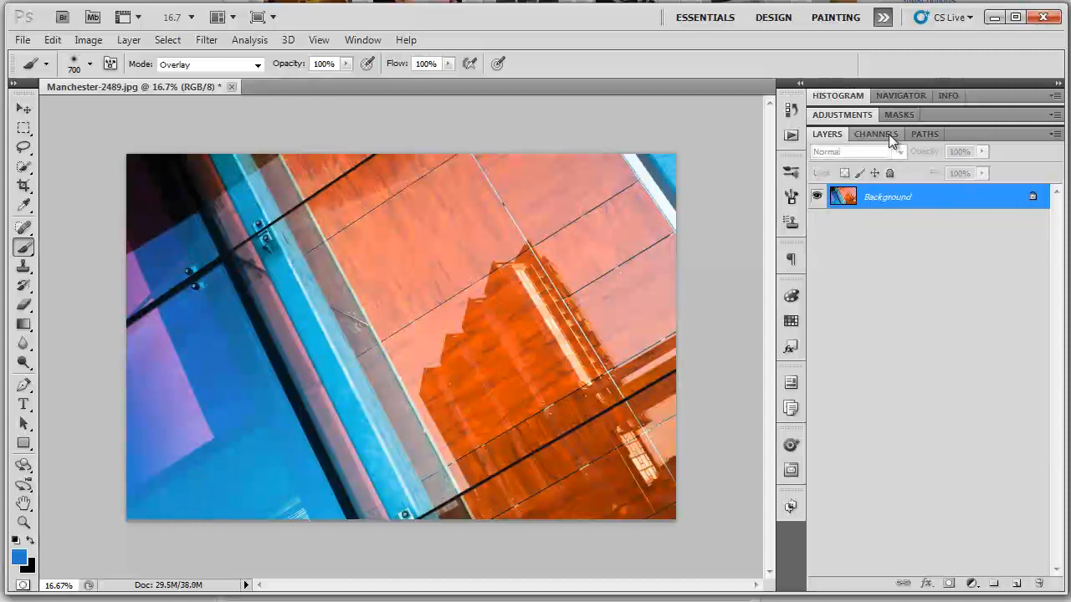
pyautogui.click(876, 134)
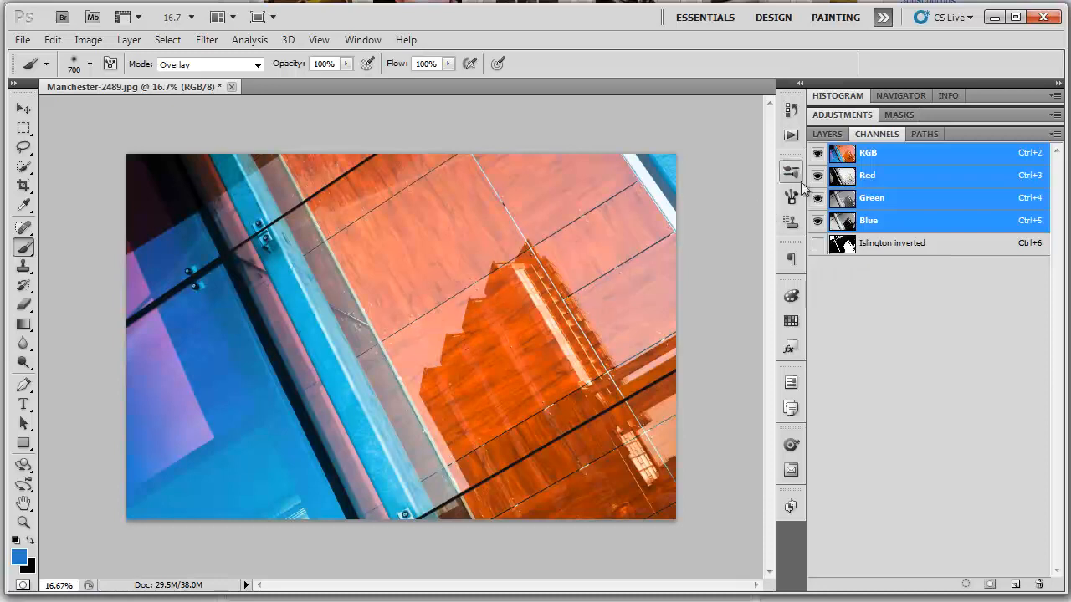
pyautogui.click(824, 134)
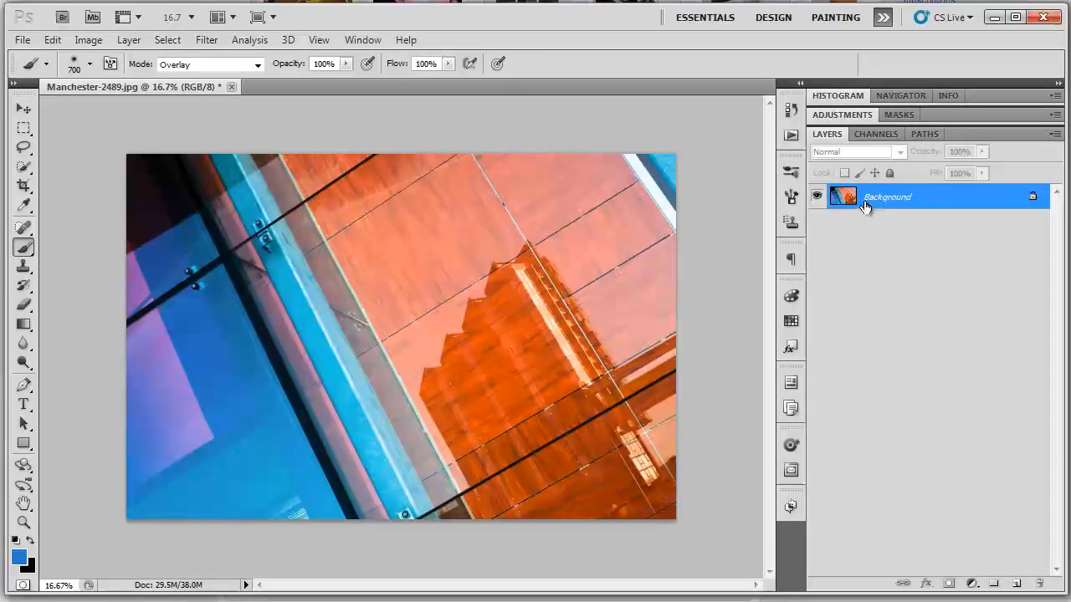
# - Load the Islington inverted channel as a selection and return to the Background layer in full RGB
pyautogui.click(862, 116)
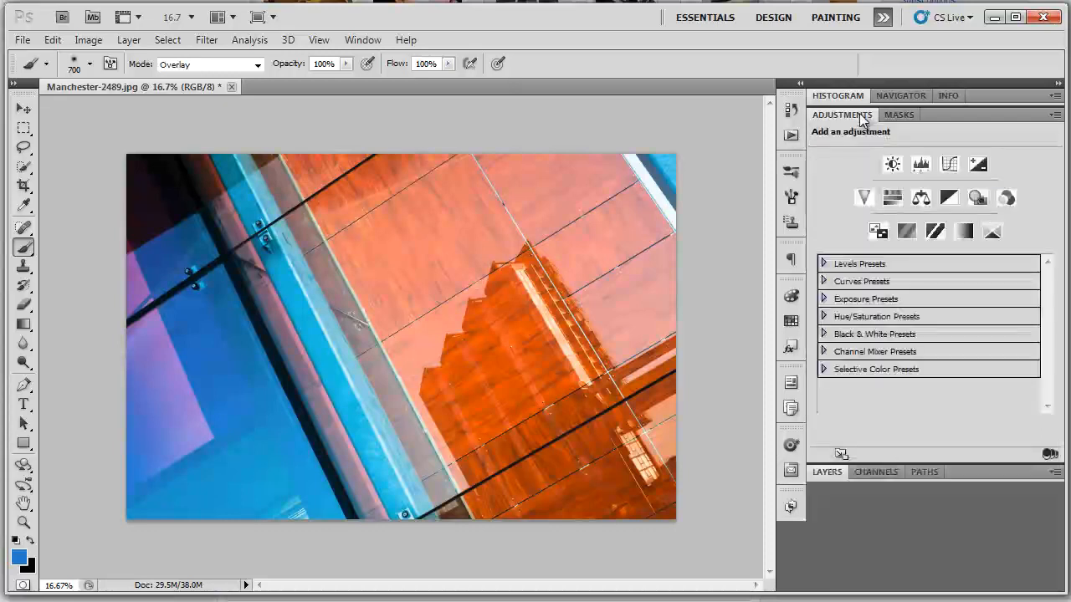
pyautogui.click(818, 474)
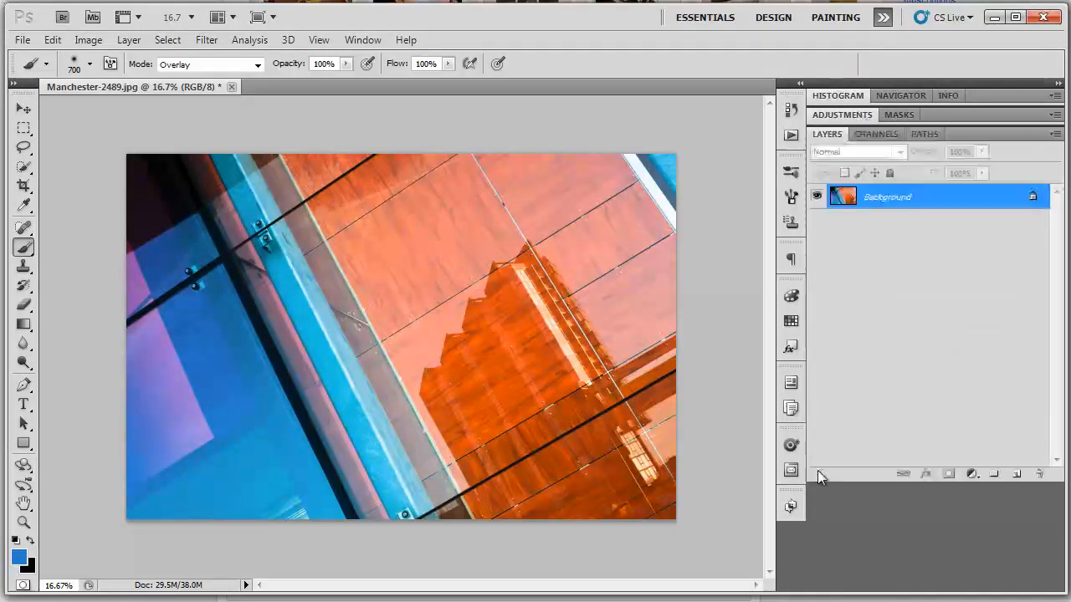
pyautogui.click(877, 134)
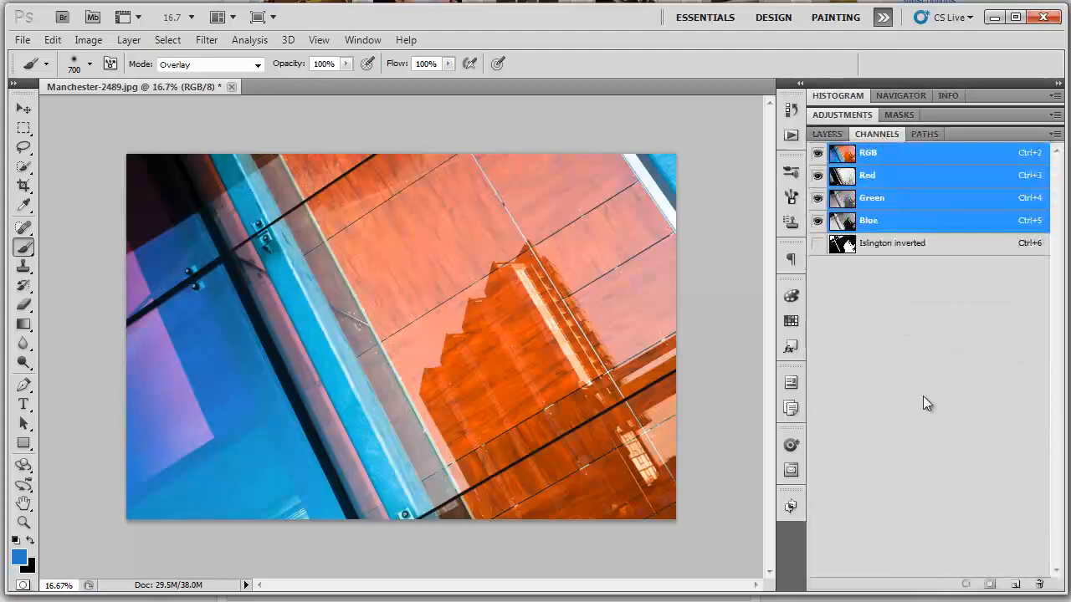
pyautogui.click(878, 245)
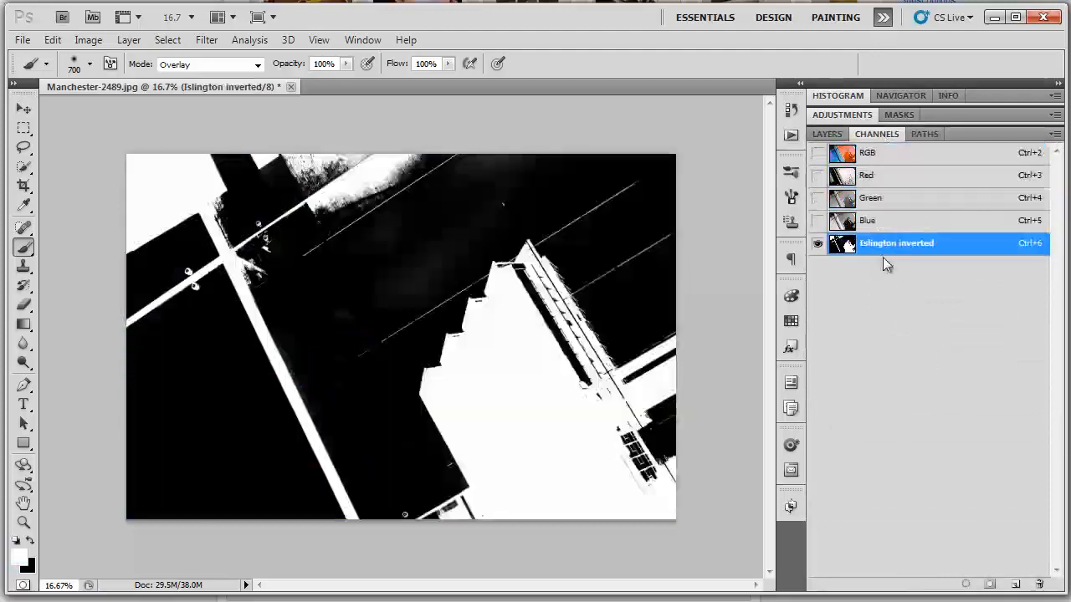
pyautogui.click(963, 585)
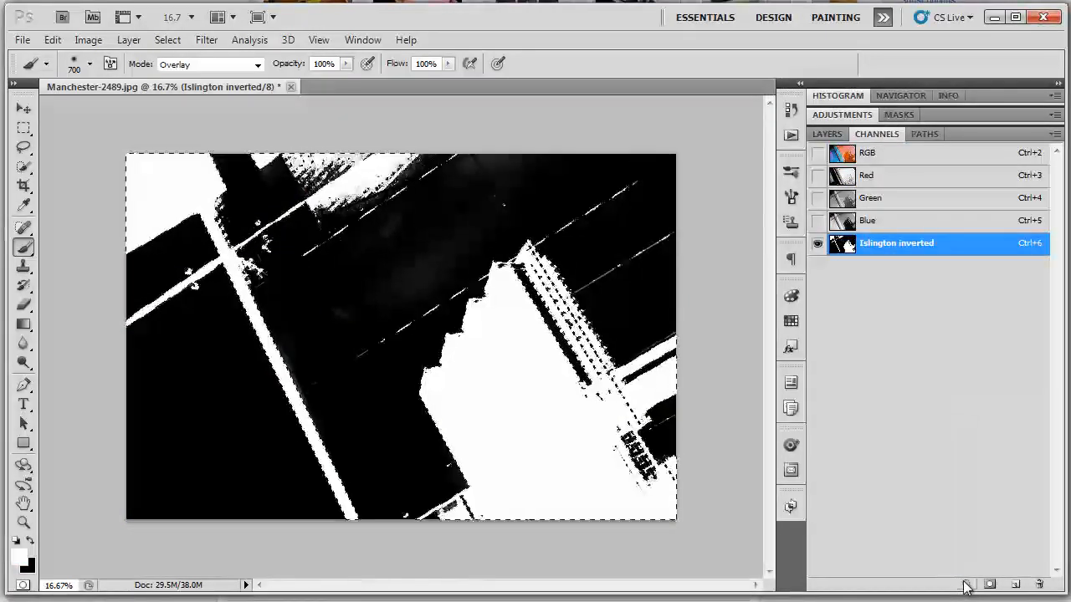
pyautogui.click(887, 152)
pyautogui.click(826, 135)
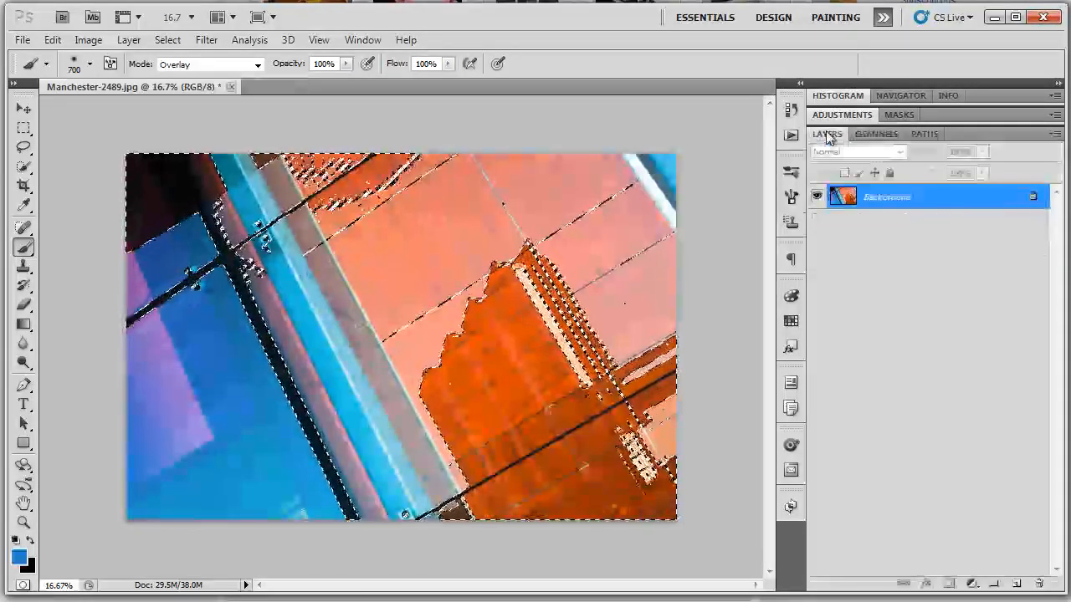
# - Add a Brightness/Contrast adjustment layer masked by the active selection and check it in the layer stack
pyautogui.click(840, 116)
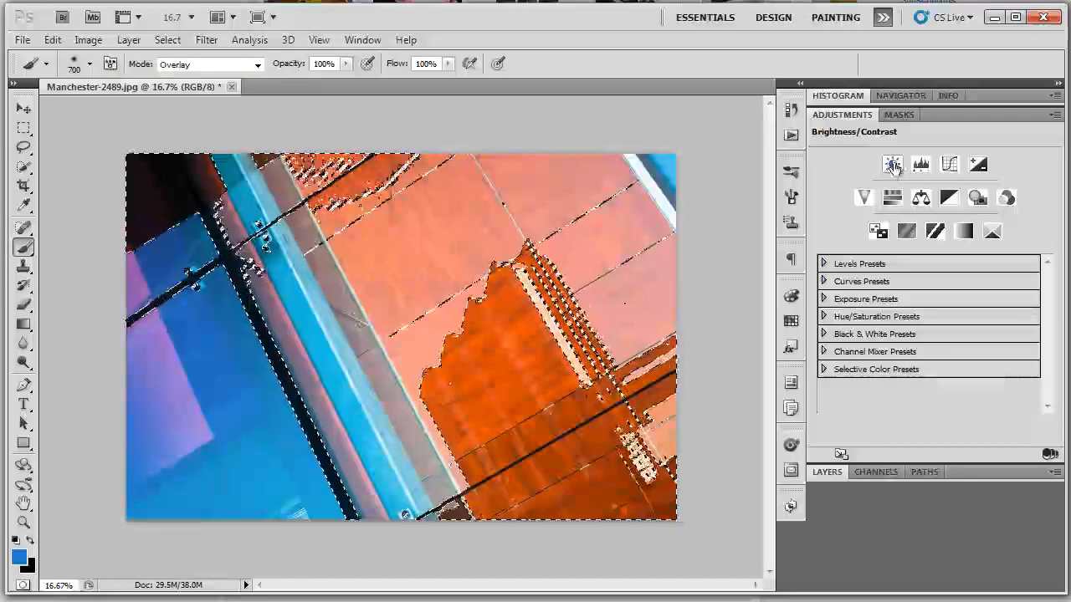
pyautogui.click(890, 167)
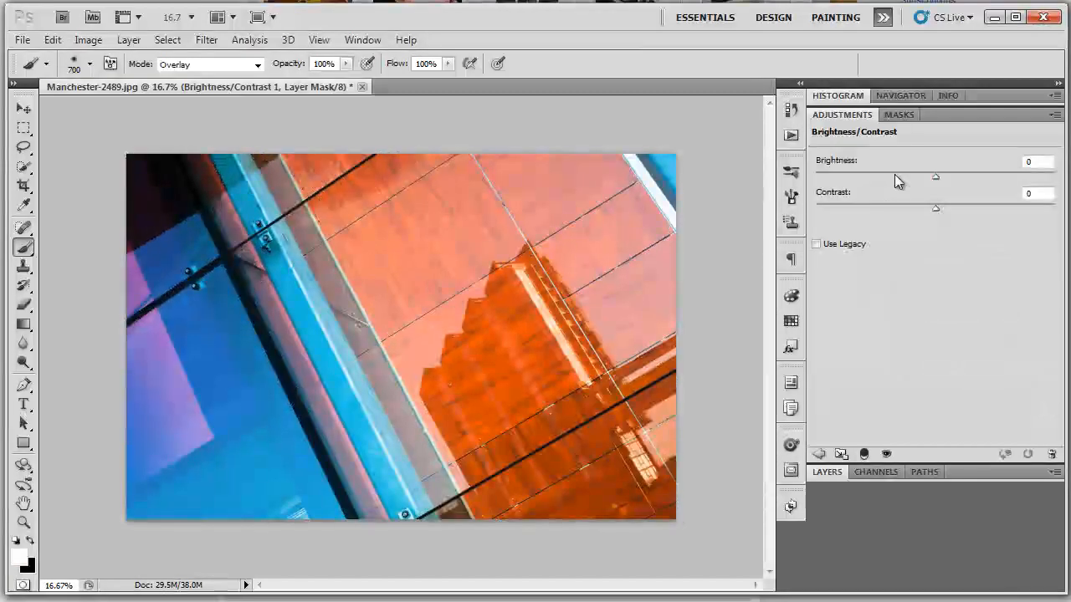
pyautogui.click(831, 473)
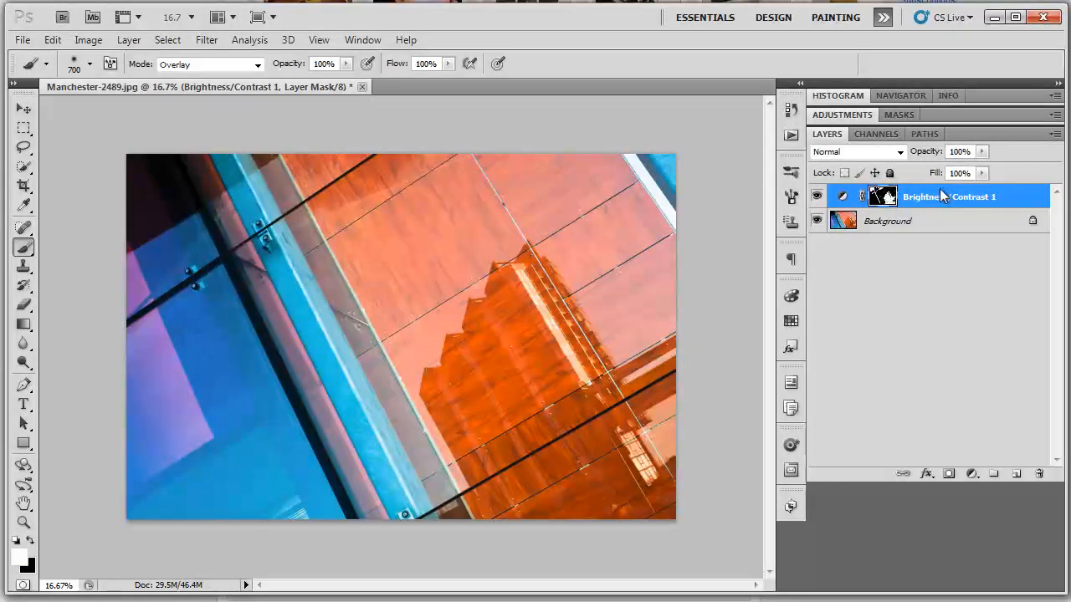
# - Set the Brightness/Contrast adjustment to brightness -96 and contrast 83
pyautogui.click(861, 115)
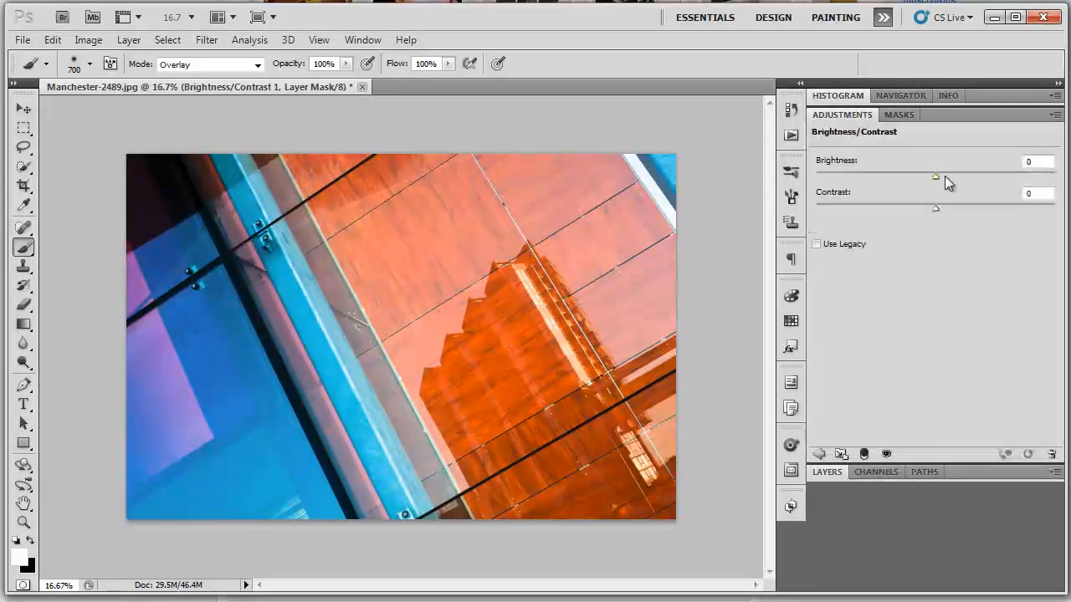
pyautogui.moveTo(937, 174); pyautogui.dragTo(858, 179)
pyautogui.moveTo(1016, 212); pyautogui.dragTo(1035, 210)
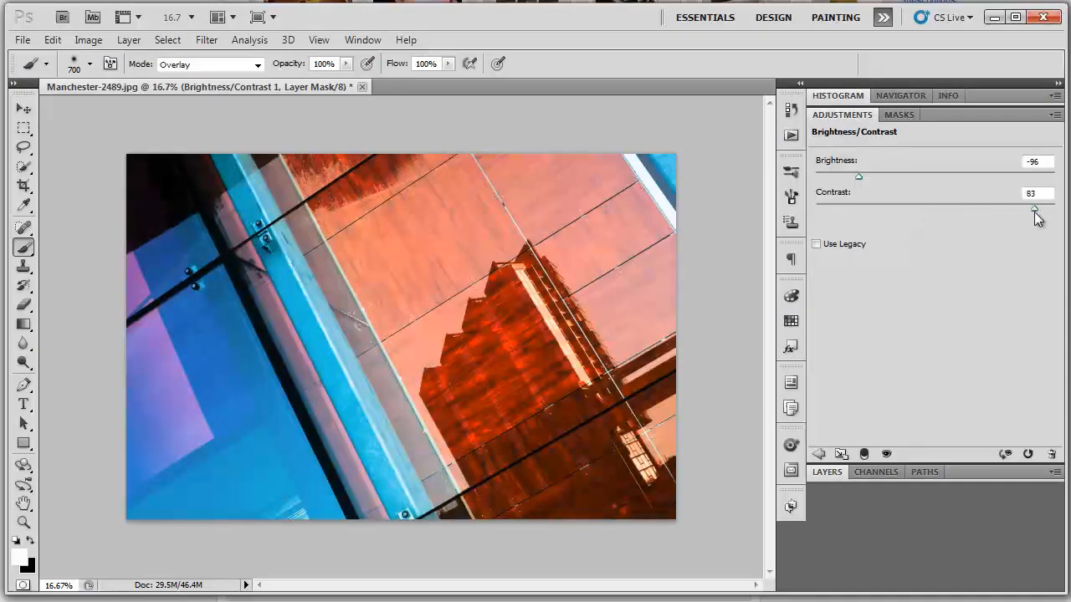